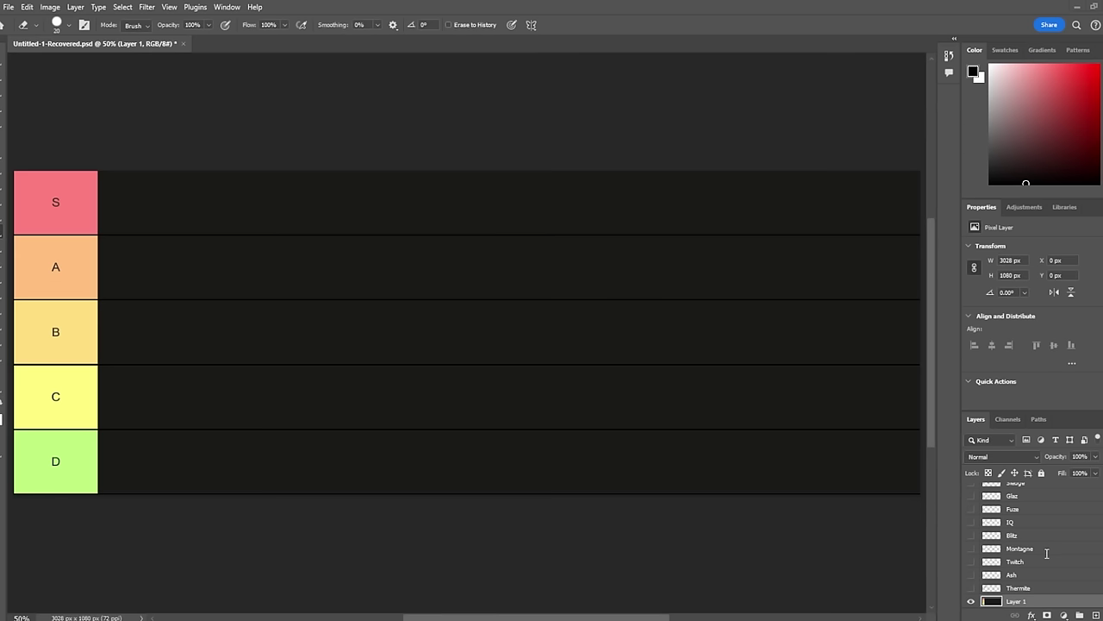
Step: Select the Thermite layer and make it visible so its icon shows in the A tier
click(1034, 590)
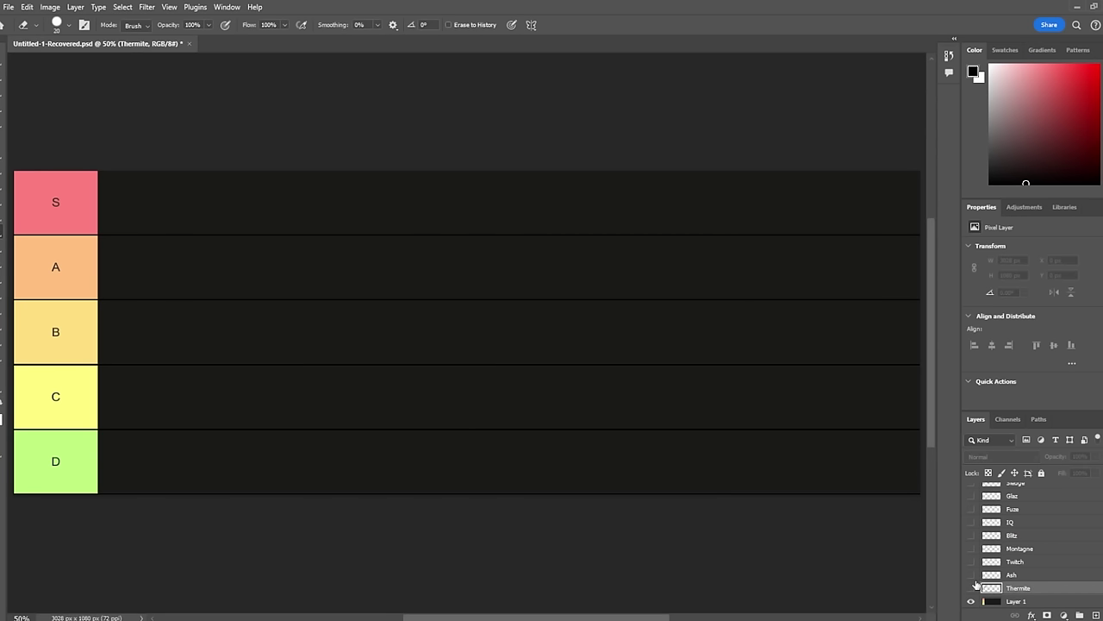
scroll(1046, 566, up, 5)
scroll(1046, 565, down, 5)
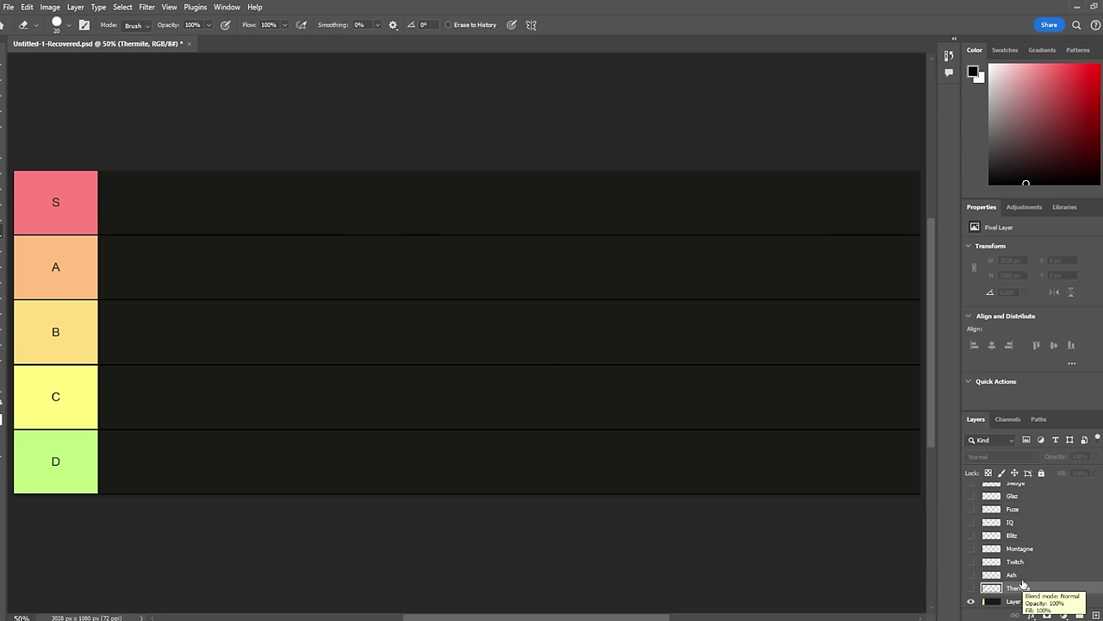
click(970, 592)
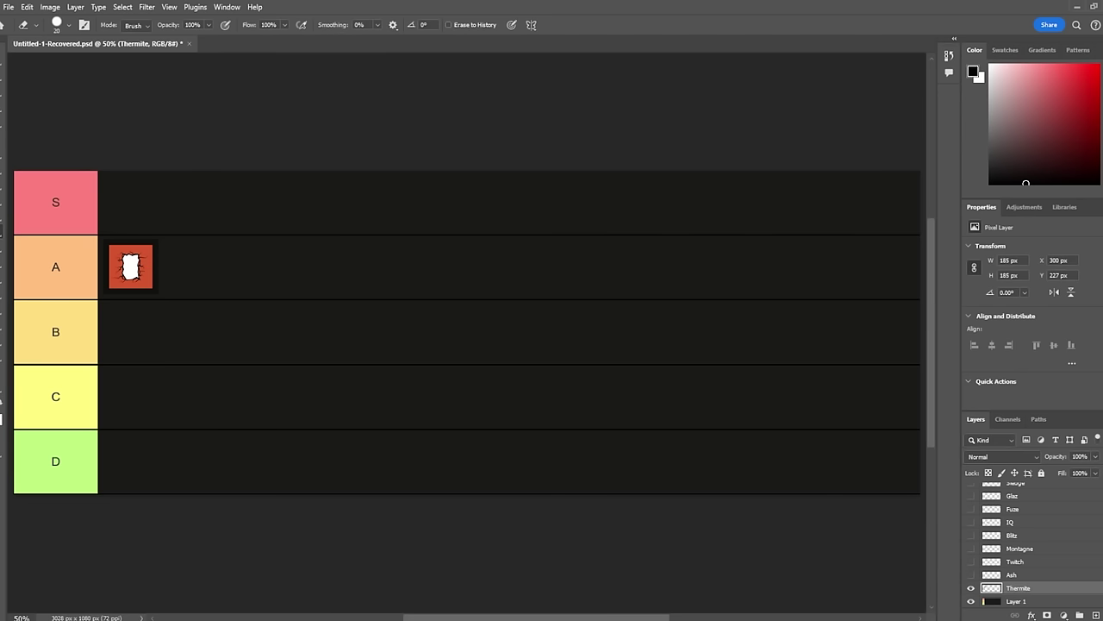
Step: Switch to the Move tool and reveal the hidden Ash and Twitch icon layers in the A tier
key(v)
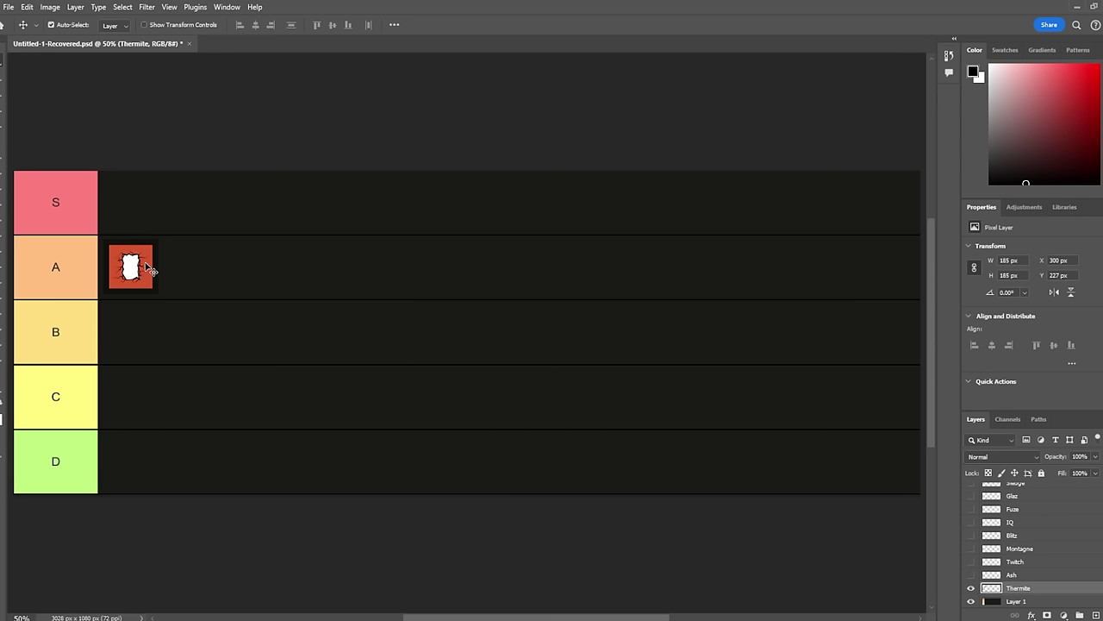
click(971, 575)
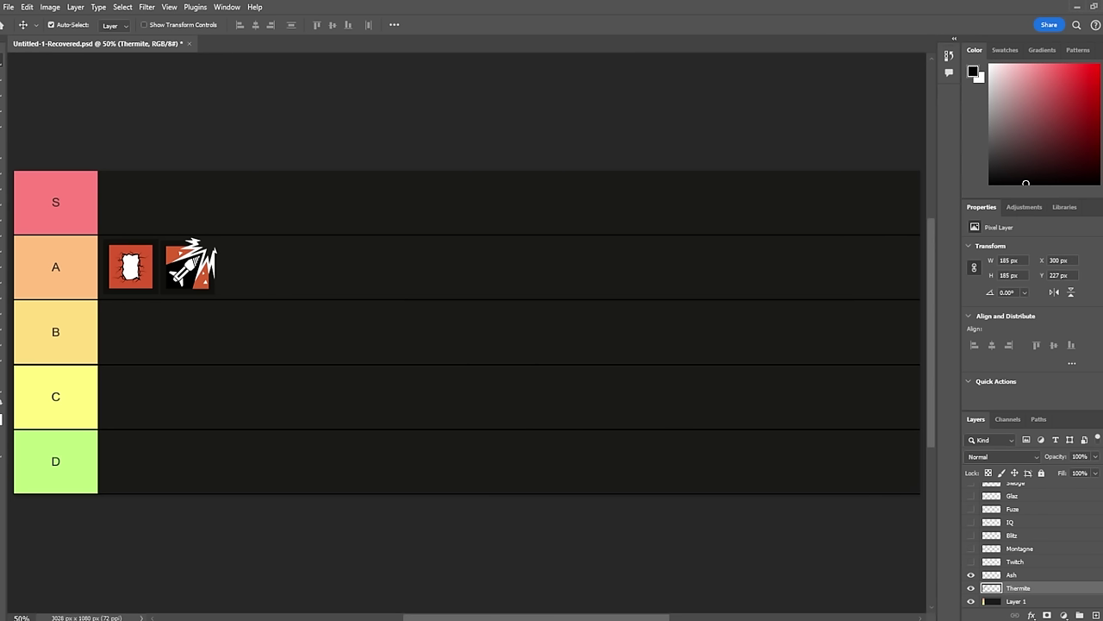
click(1017, 561)
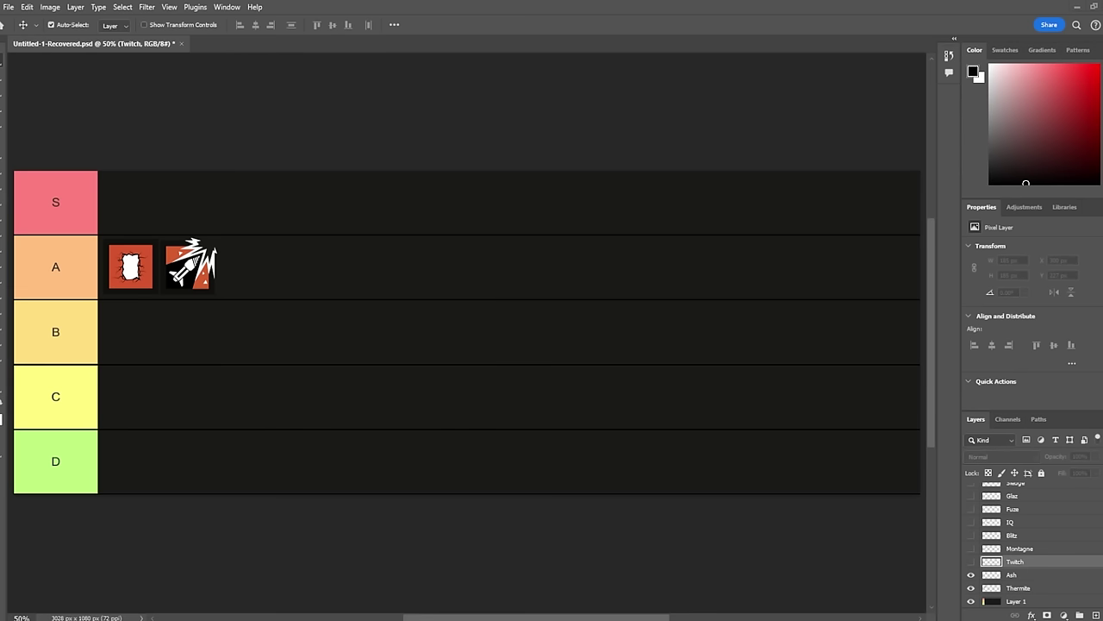
click(971, 563)
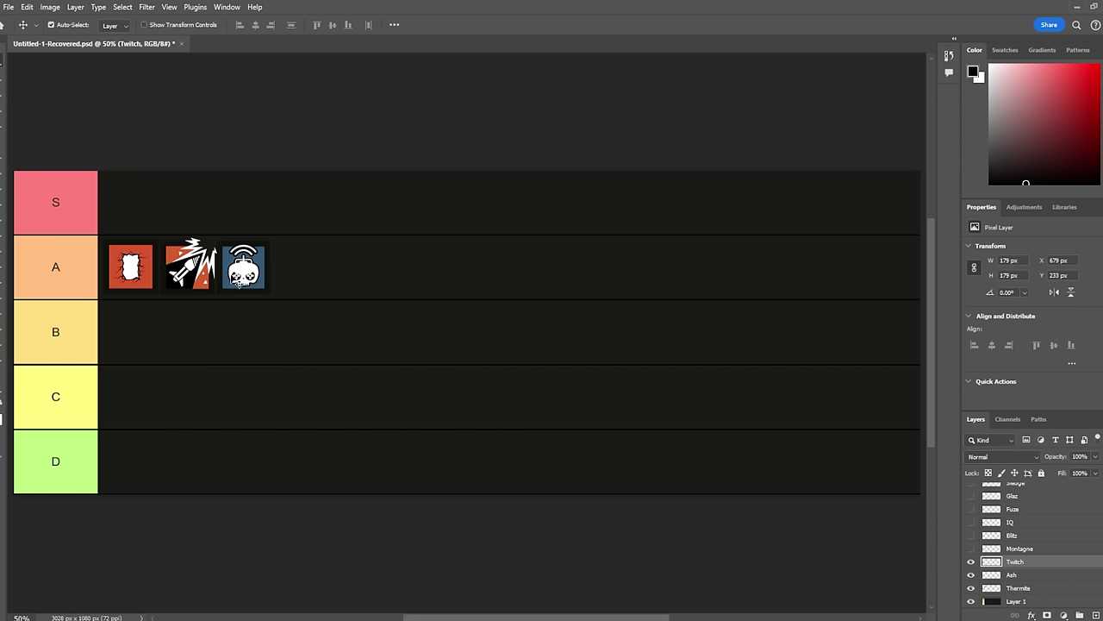
Step: Reveal the hidden Montagne and Blitz icon layers in the B tier
scroll(1058, 570, up, 1)
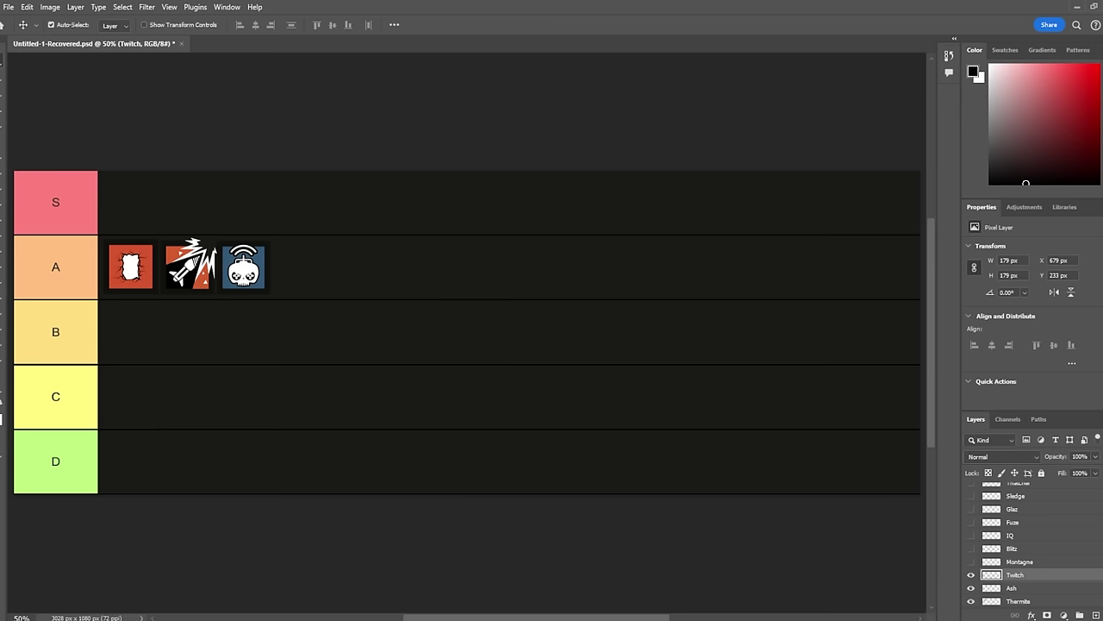
click(971, 561)
click(1020, 561)
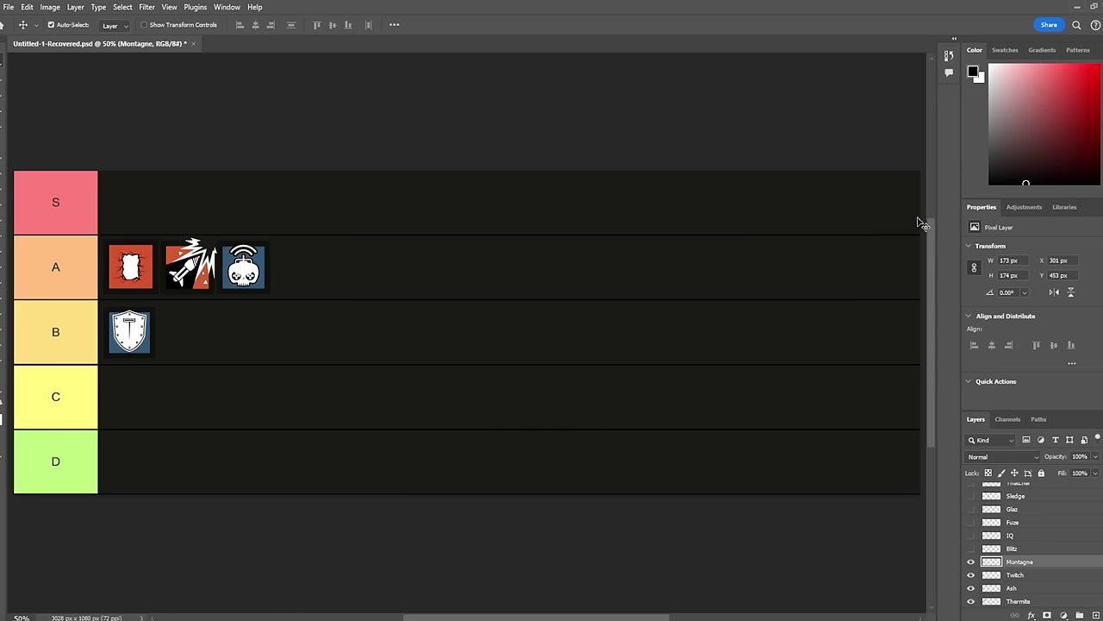
click(970, 548)
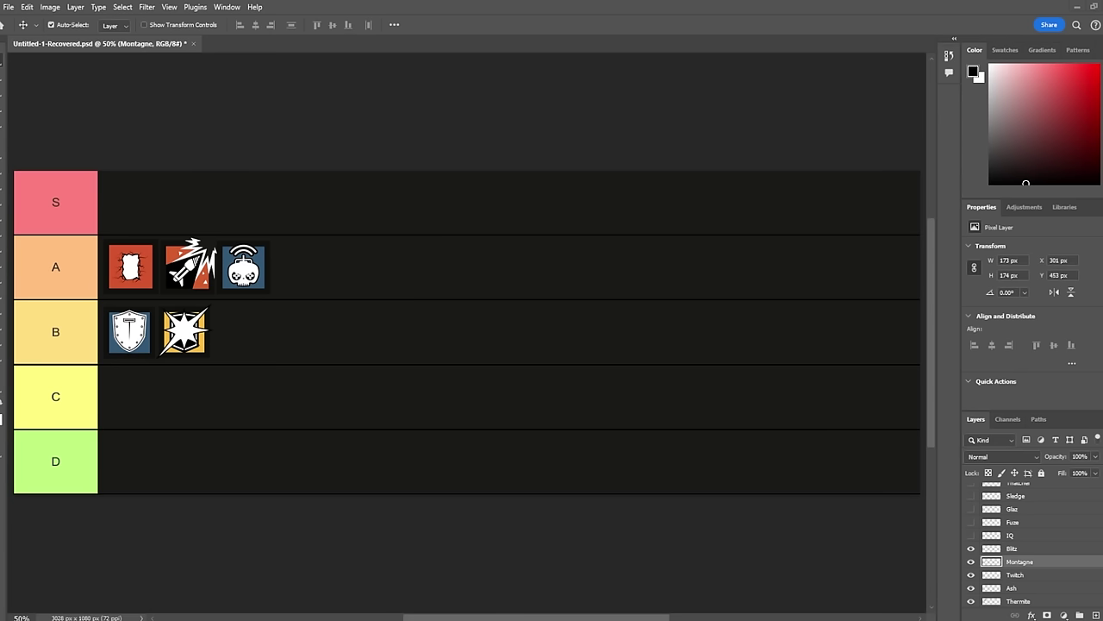
Step: Reveal the IQ icon layer in the B tier and the Fuze icon layer in the C tier
click(971, 535)
click(1013, 536)
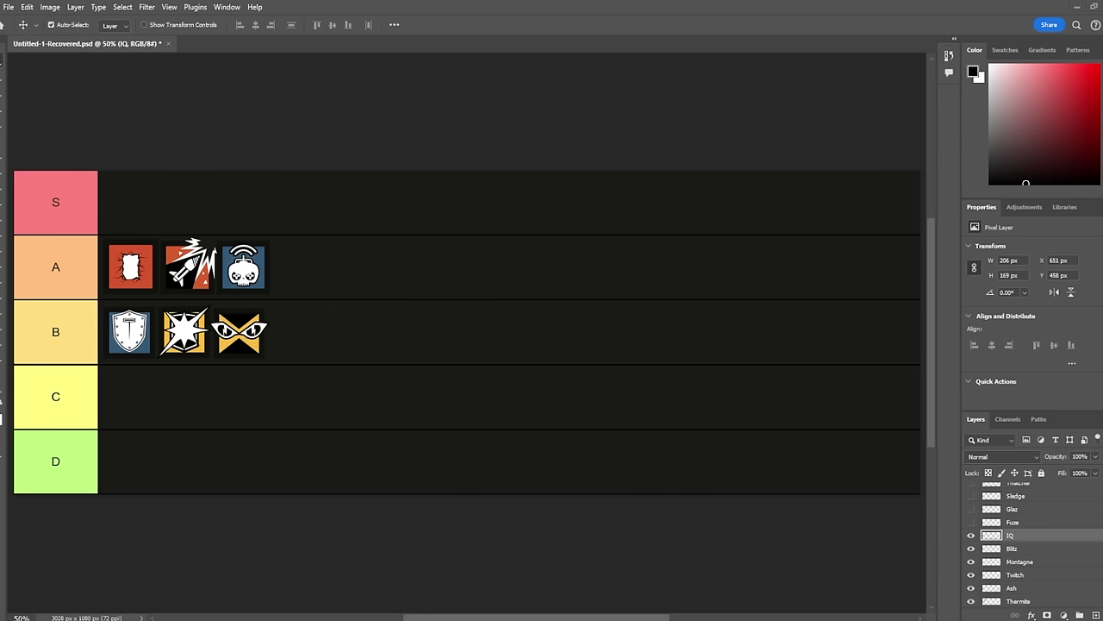
key(alt+bracketright)
click(970, 548)
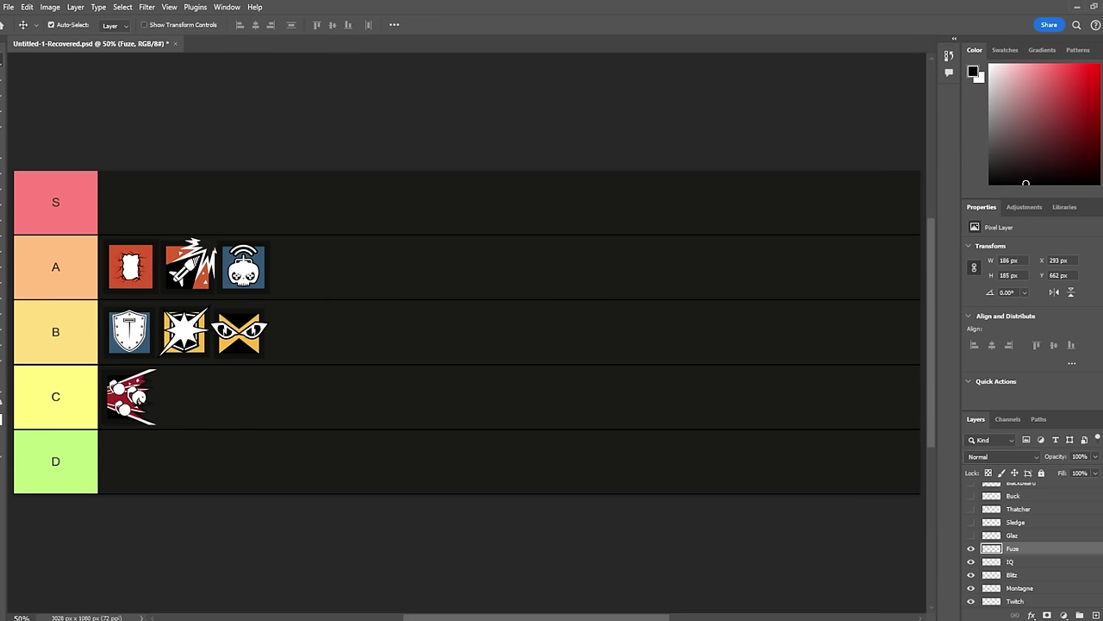
Step: Reveal the Glaz icon layer in the C tier and the Sledge icon layer in the B tier
click(972, 535)
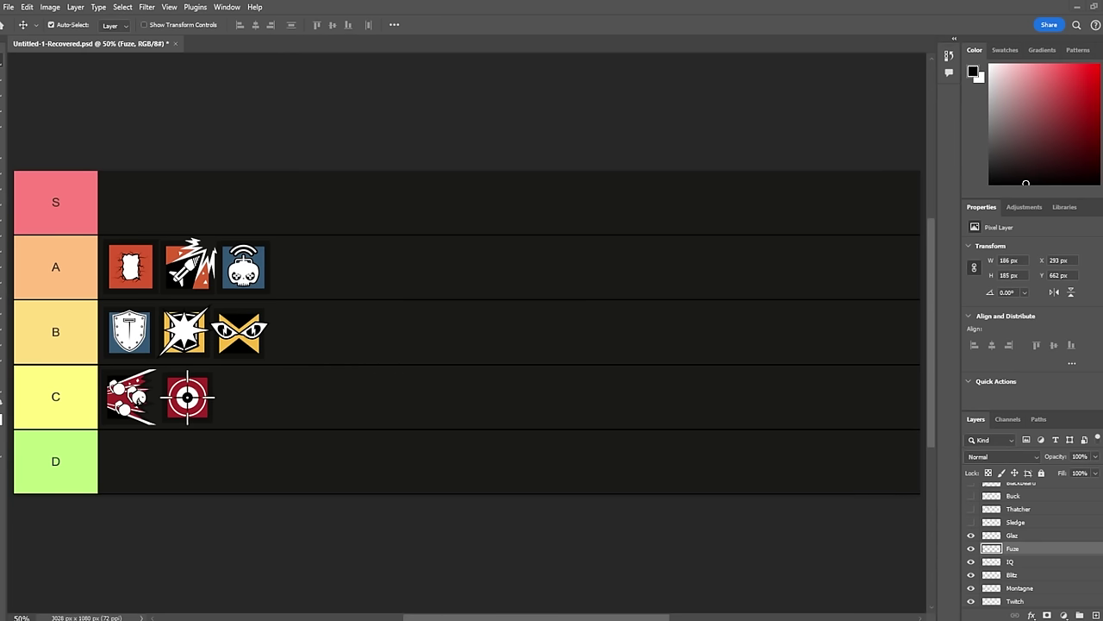
scroll(1017, 551, up, 2)
click(1013, 574)
click(971, 575)
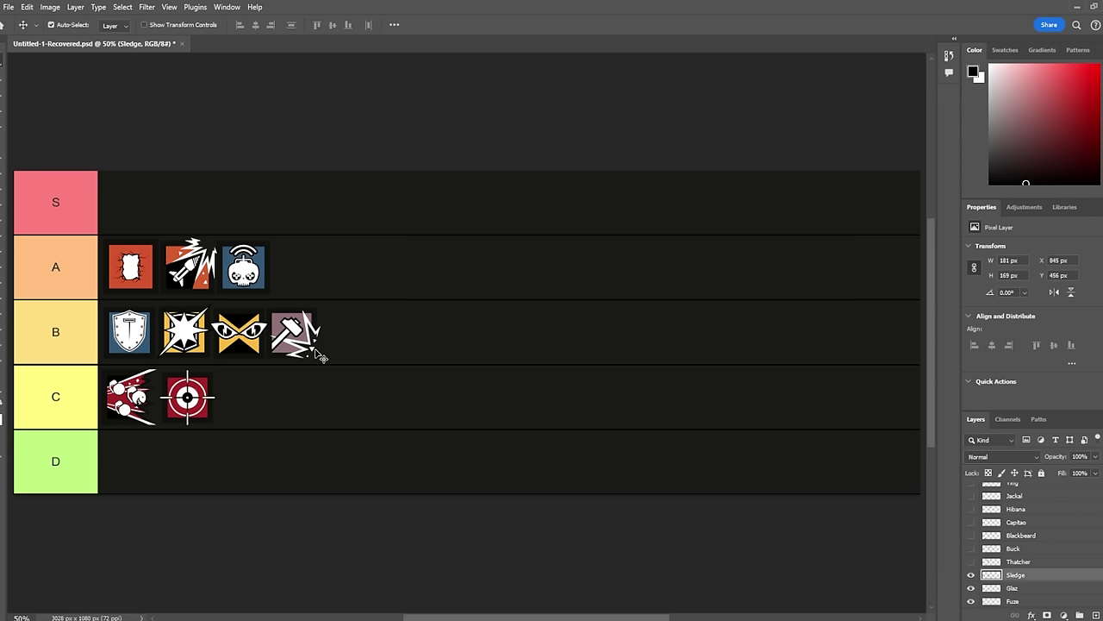
Step: Reveal the hidden Thatcher and Buck icon layers in the A tier
key(alt+bracketright)
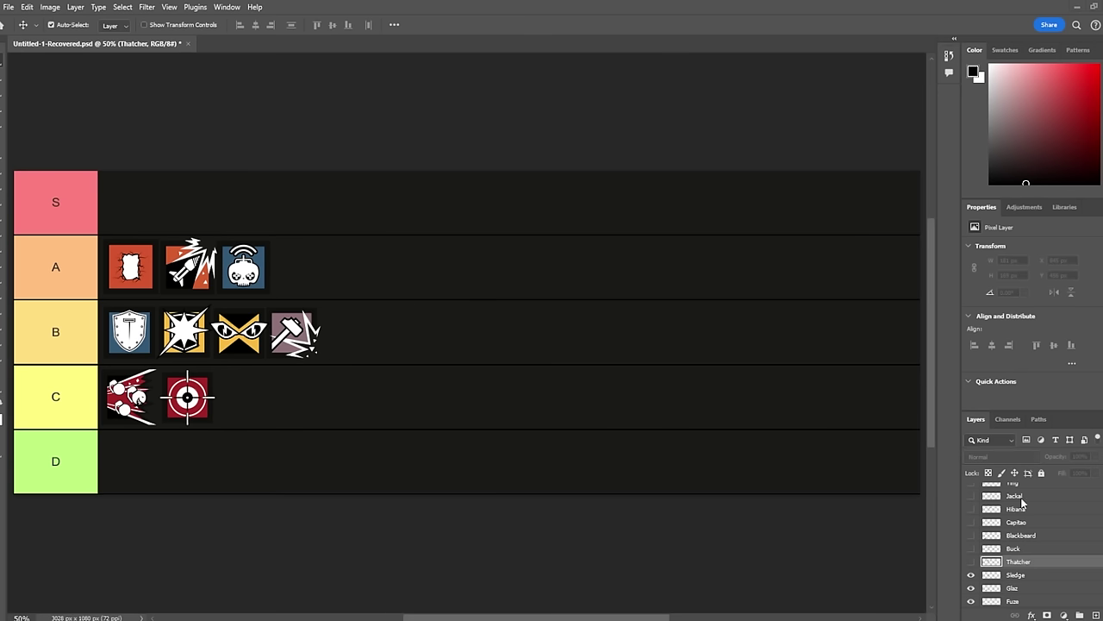
click(970, 561)
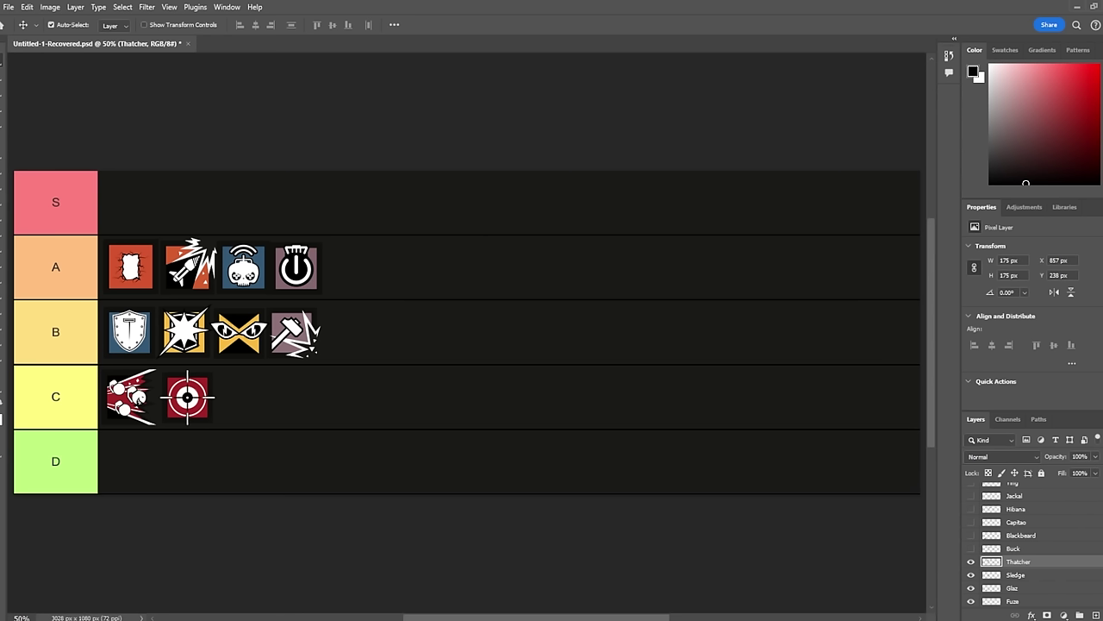
click(972, 548)
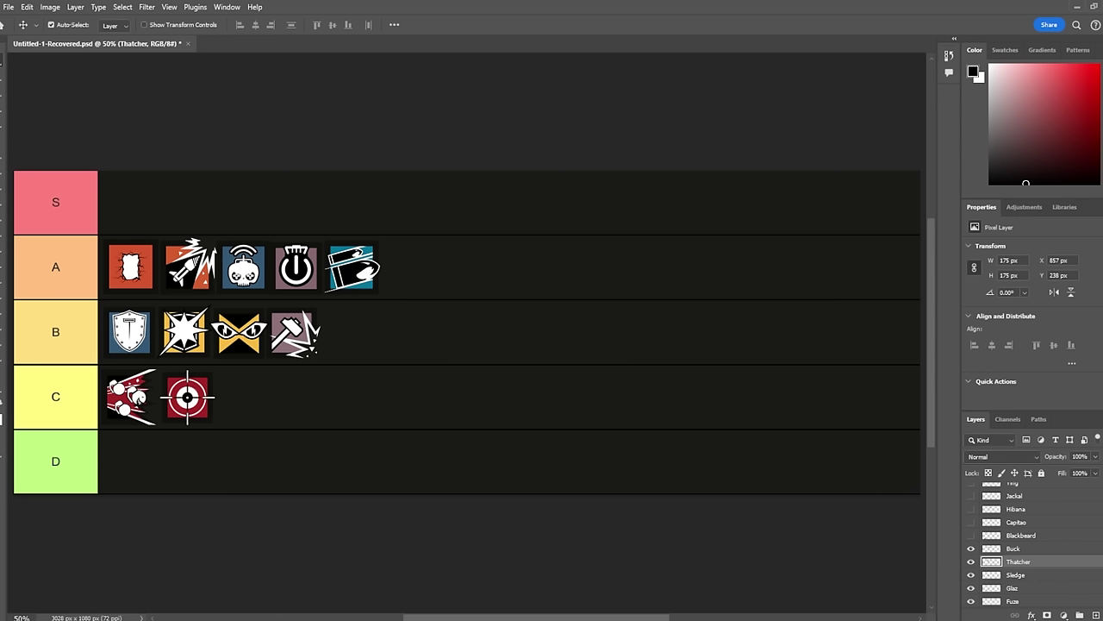
Step: Reveal the Blackbeard icon layer in the D tier and the Capitao icon layer in the B tier
click(1021, 535)
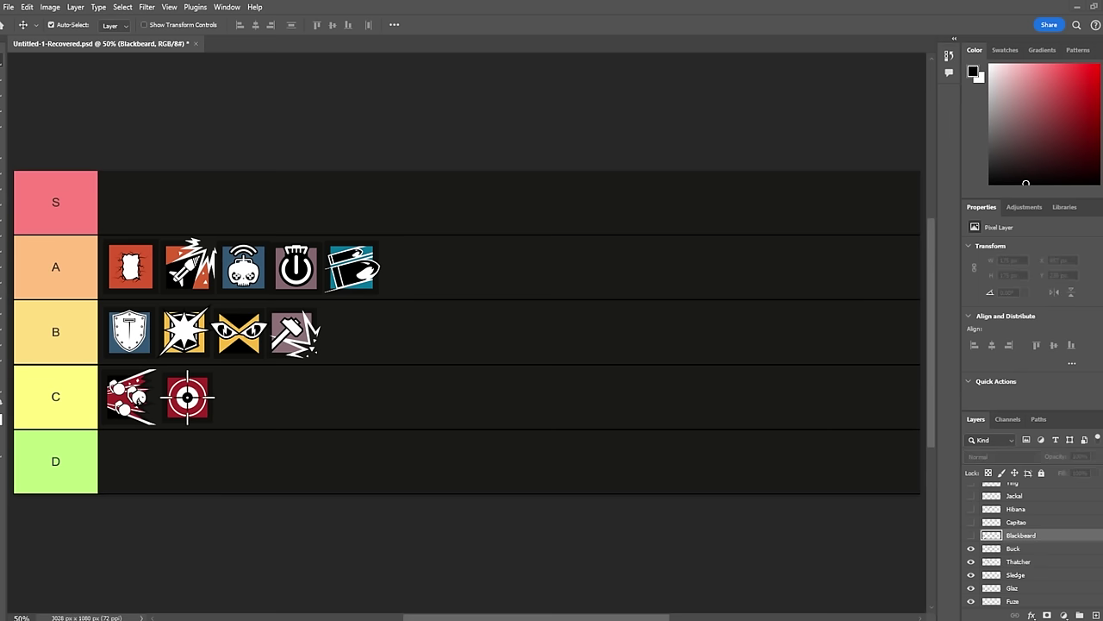
click(971, 536)
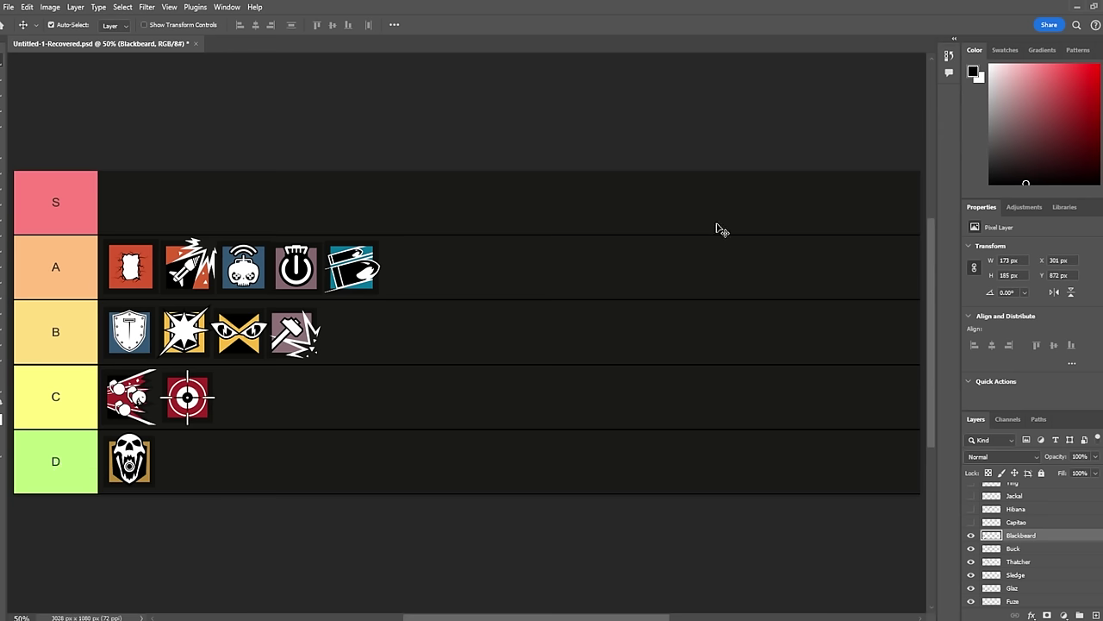
scroll(1026, 543, up, 1)
click(972, 548)
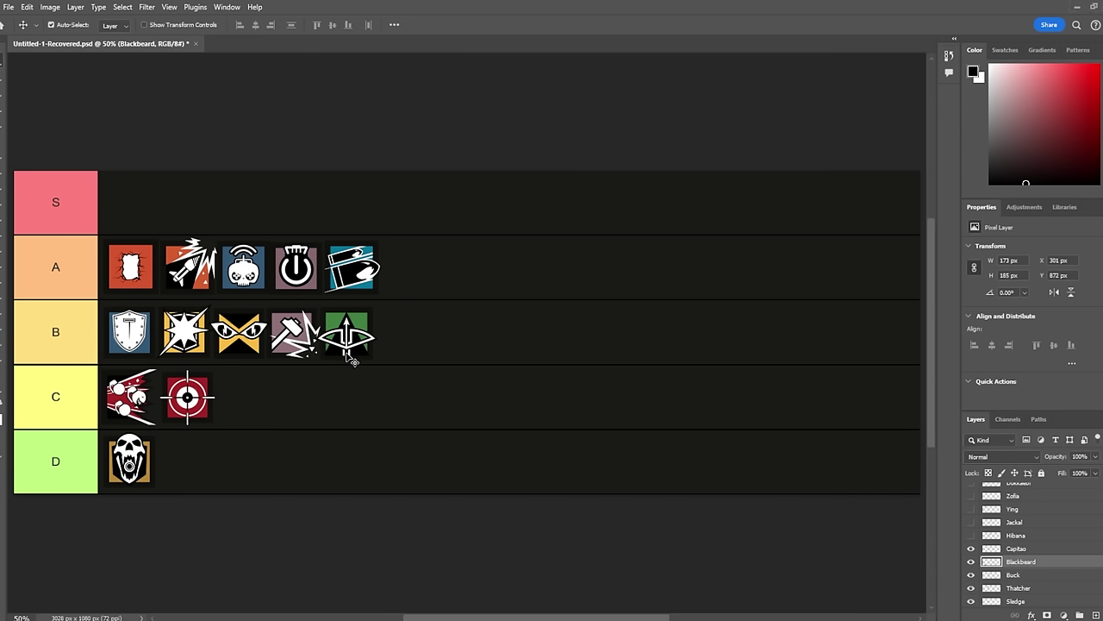
Step: Reveal the Hibana icon layer in the A tier and the Jackal icon layer in the B tier
scroll(352, 385, up, 2)
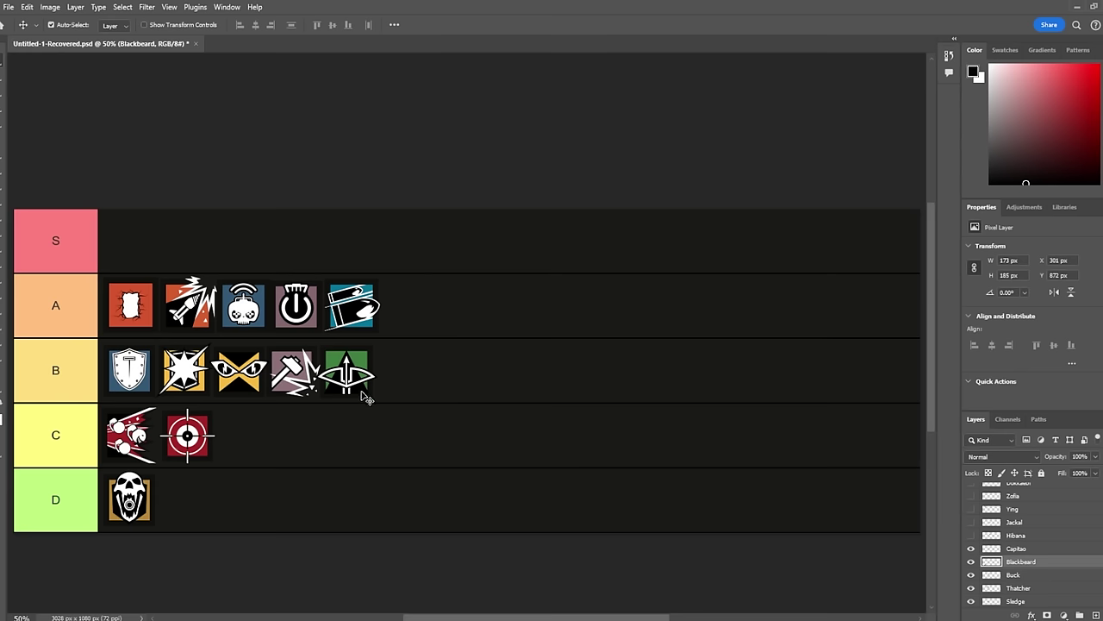
scroll(350, 390, down, 1)
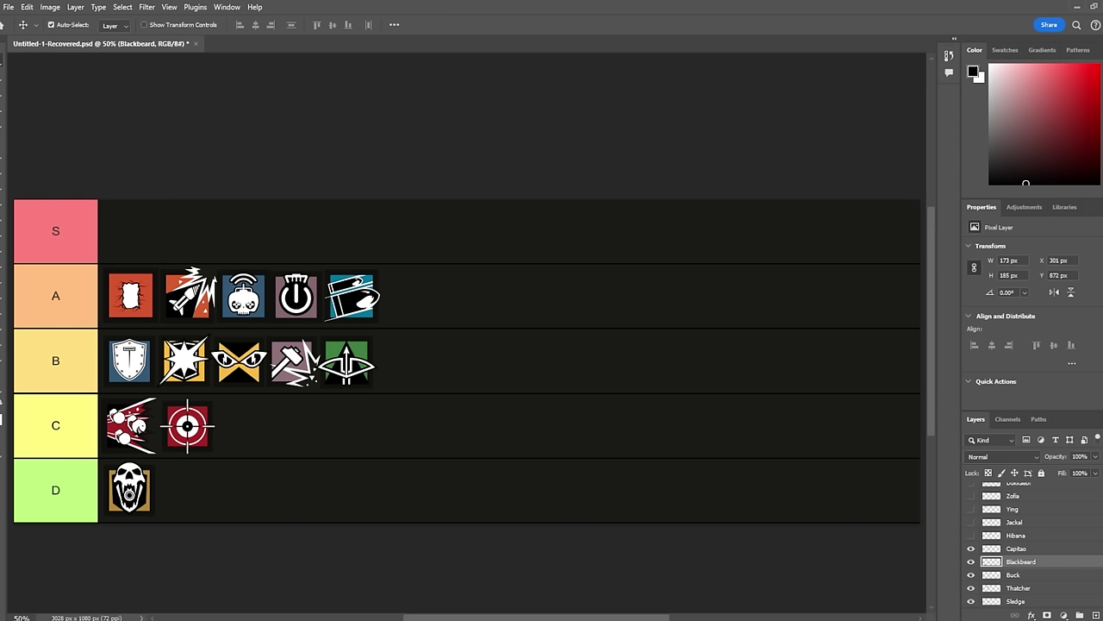
click(1015, 535)
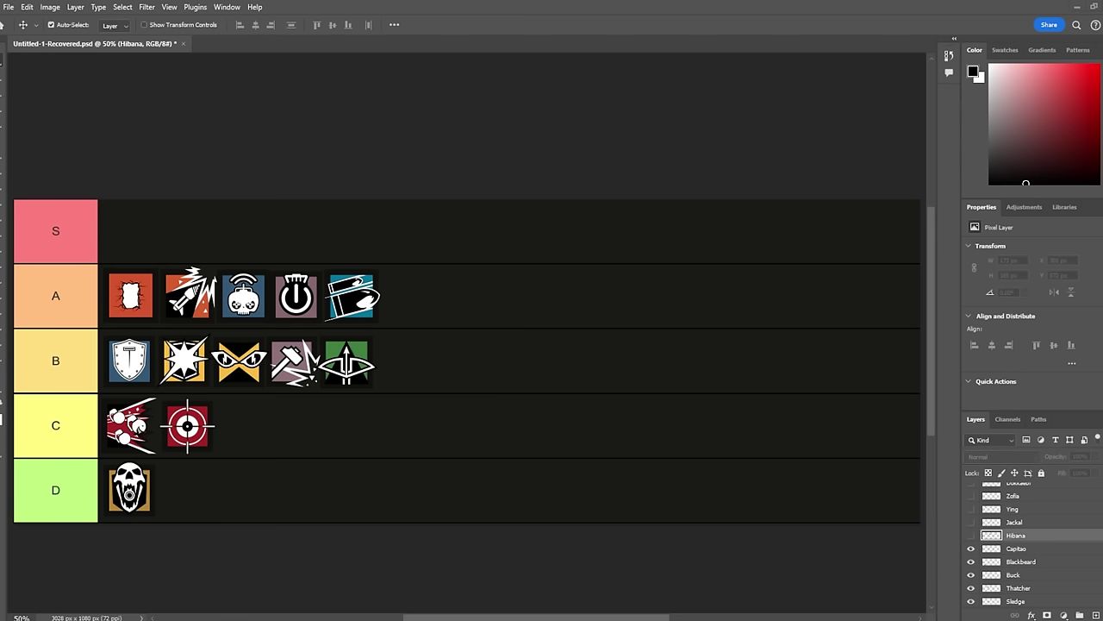
click(971, 535)
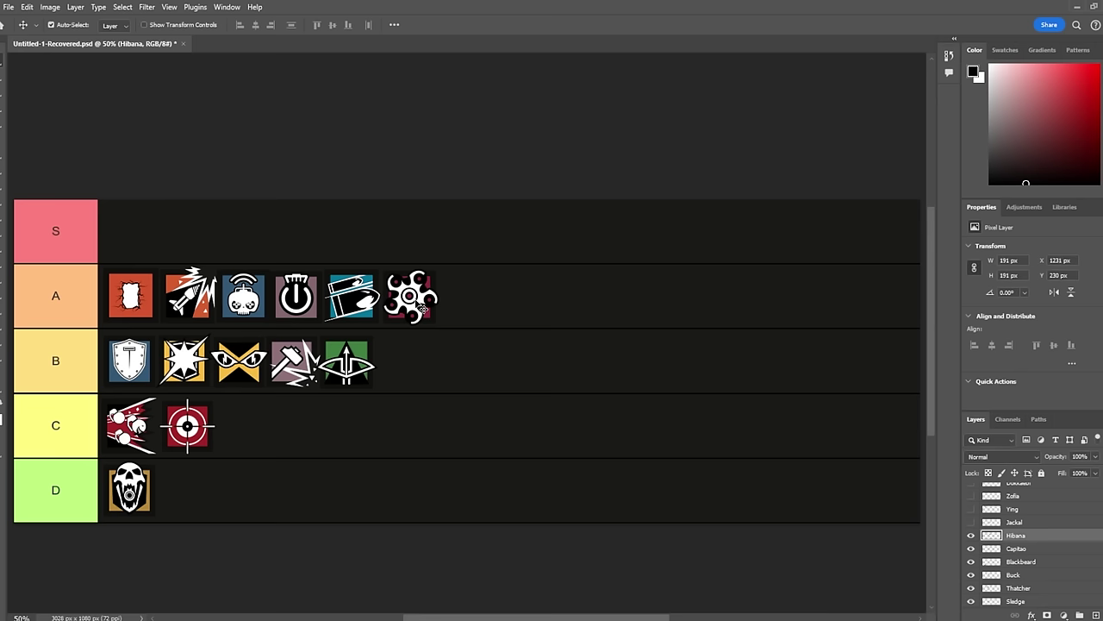
scroll(1026, 543, up, 1)
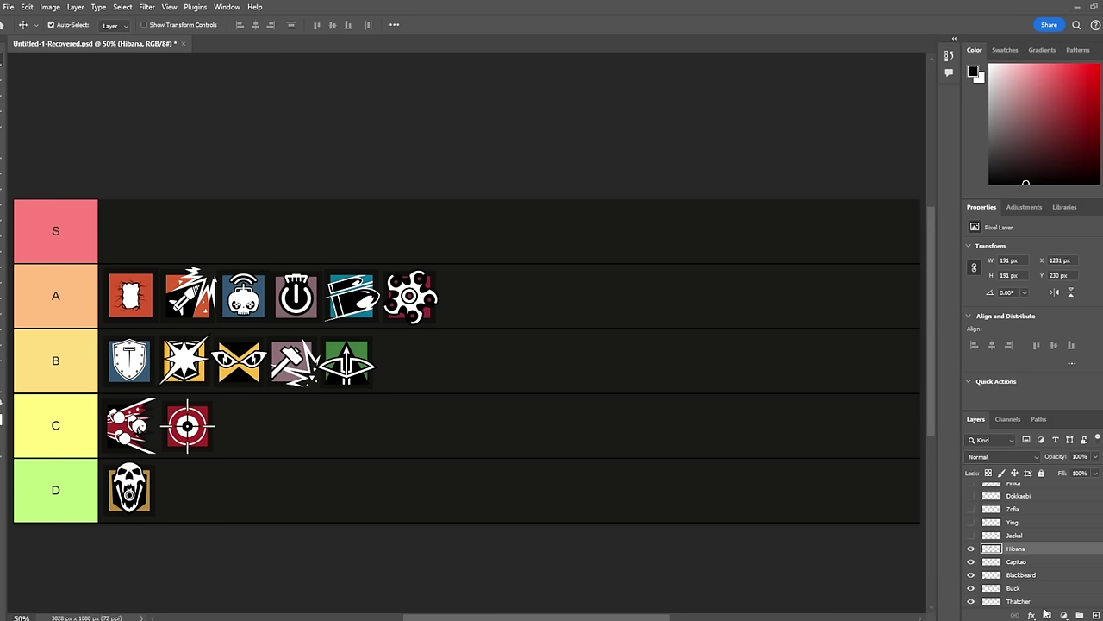
click(971, 536)
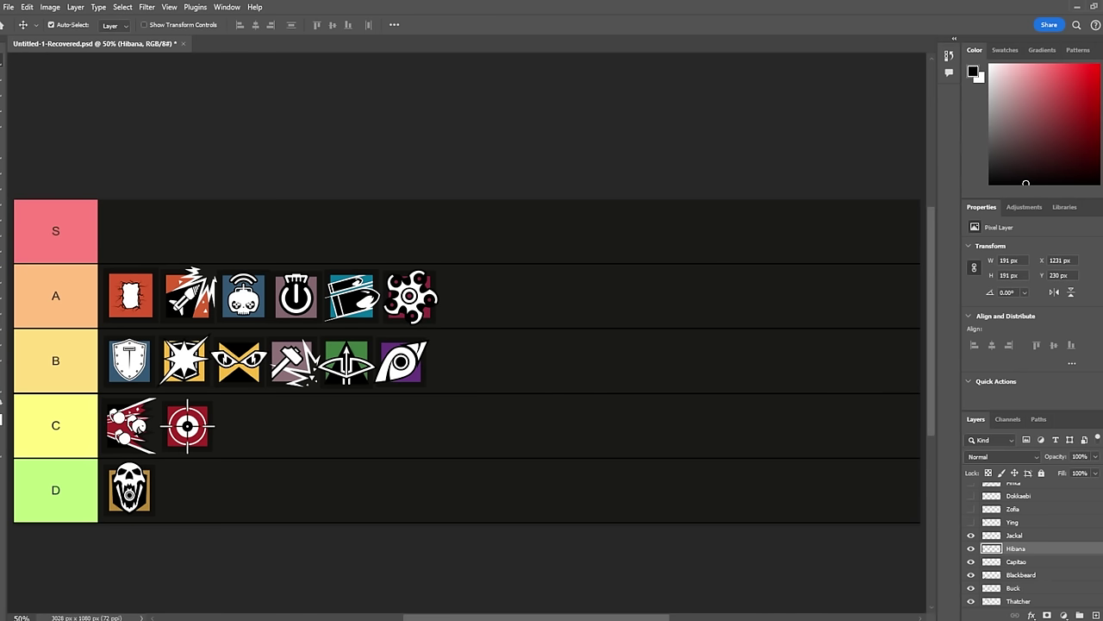
Step: Reveal the Ying icon layer in the S tier and the Zofia icon layer in the B tier
click(1015, 521)
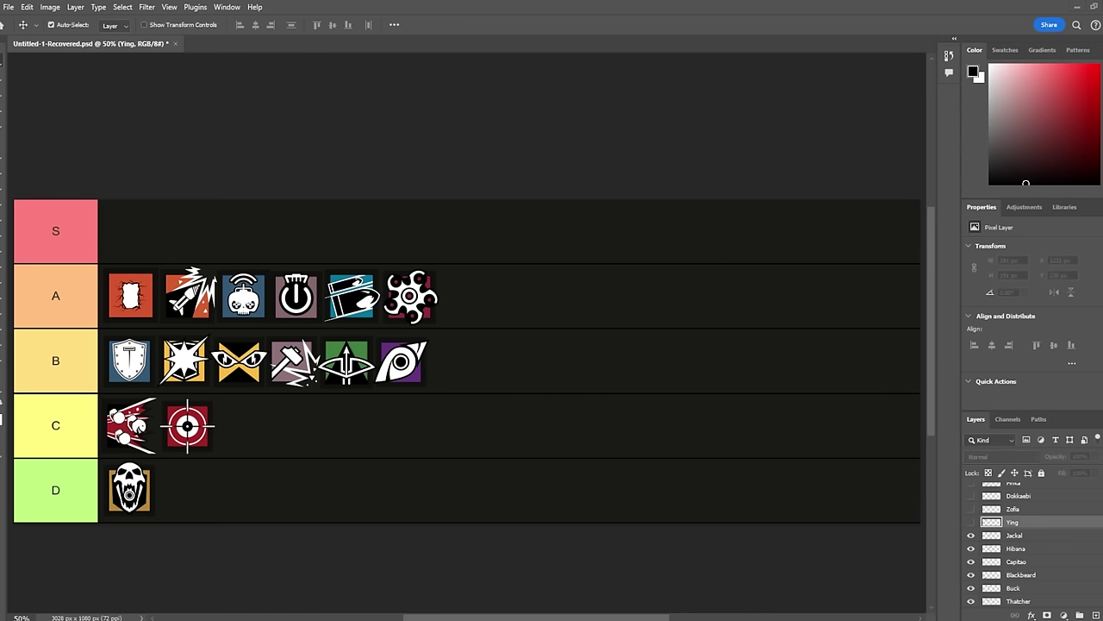
click(971, 521)
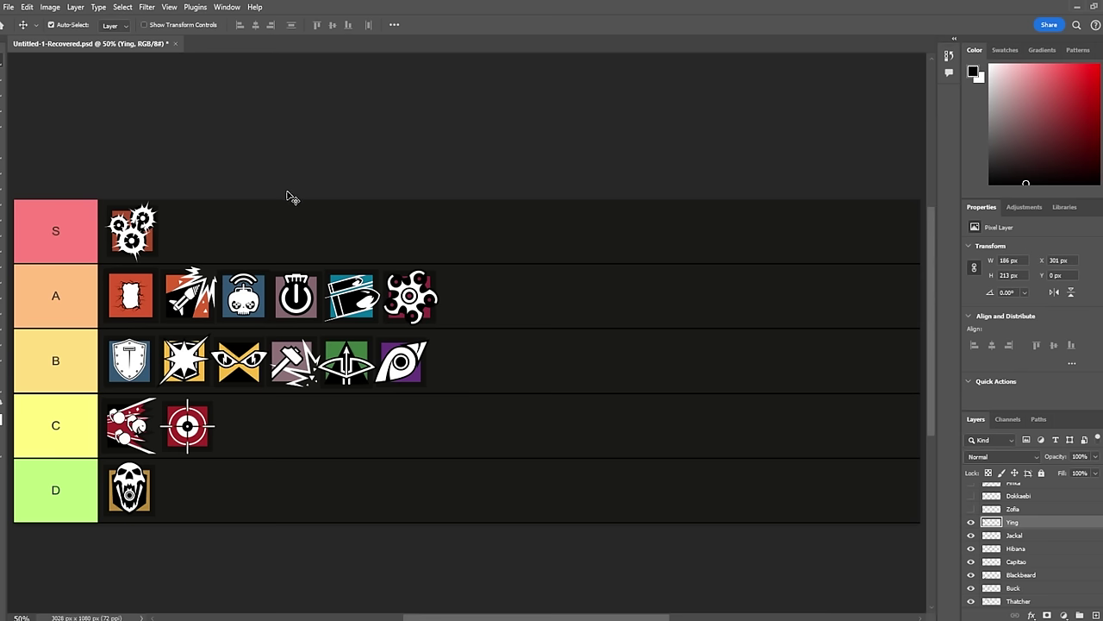
scroll(1030, 543, up, 2)
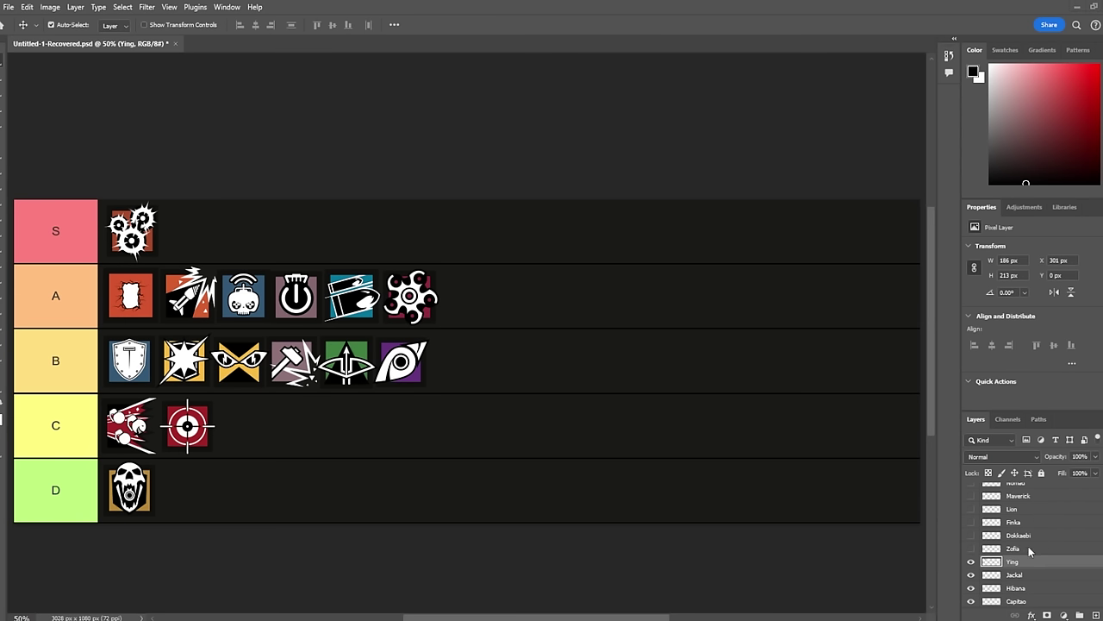
click(971, 548)
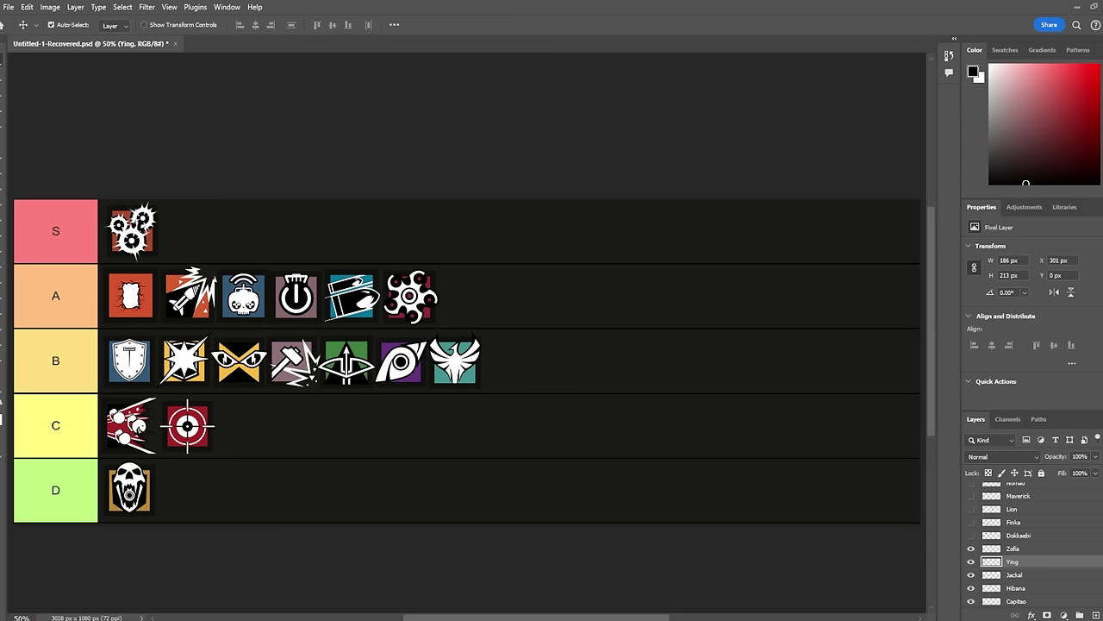
Step: Reveal the Dokkaebi icon layer in the S tier and the Finka icon layer in the C tier
key(alt+])
key(alt+])
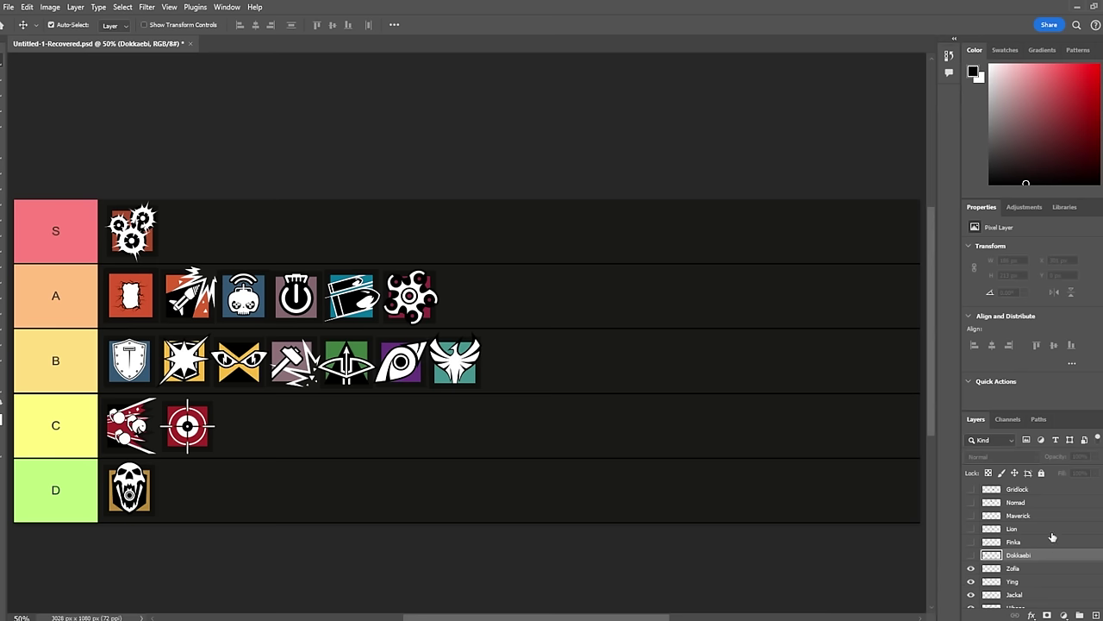
click(970, 544)
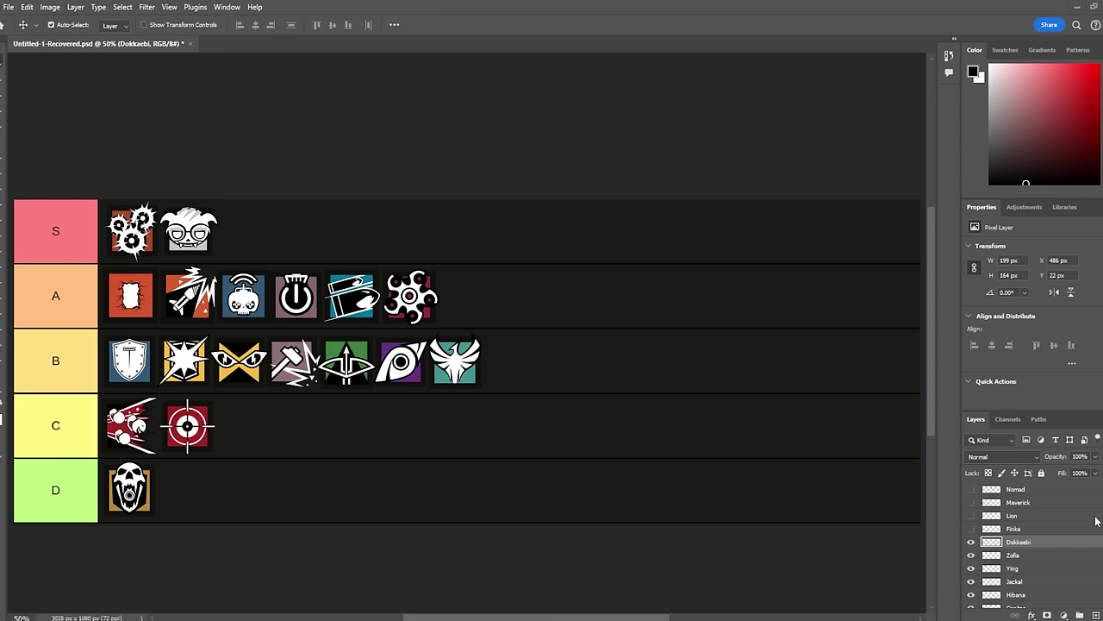
click(972, 528)
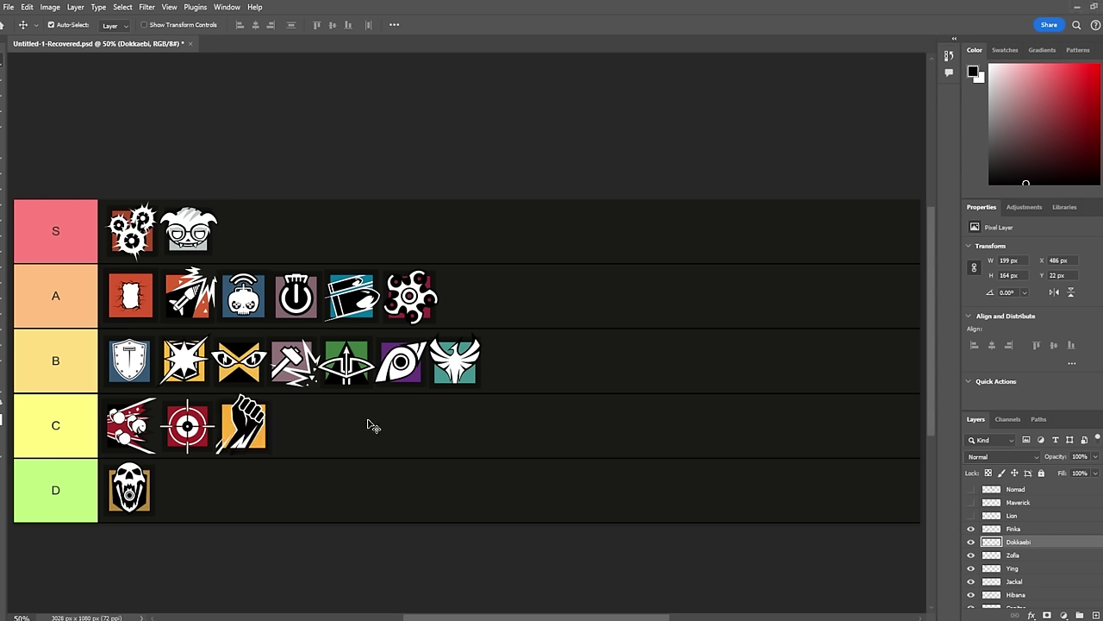
scroll(1053, 541, up, 2)
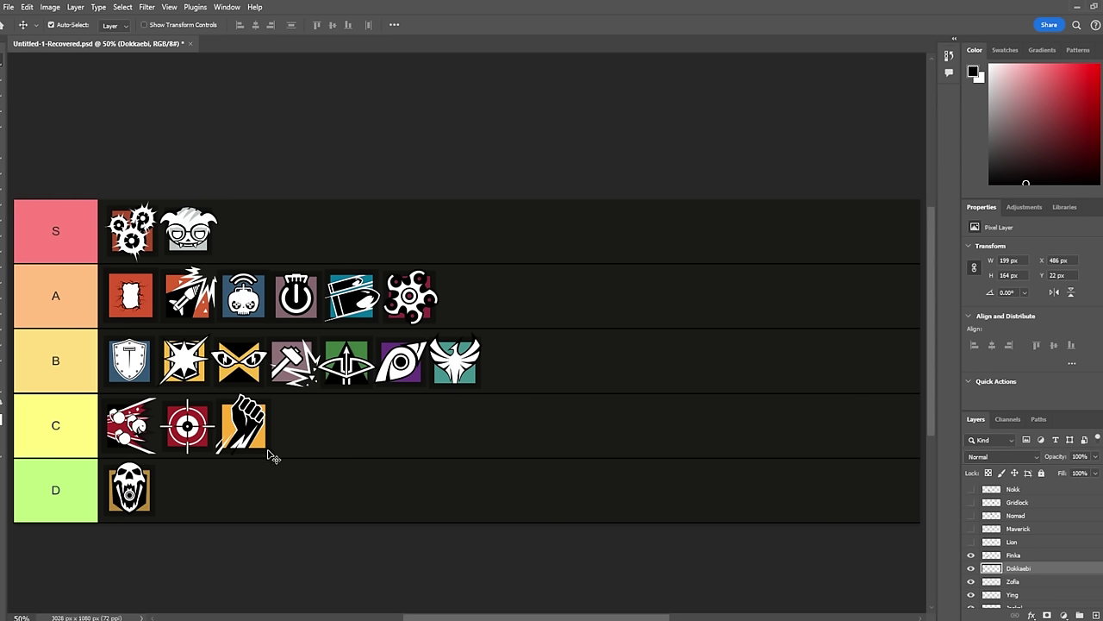
scroll(1025, 568, up, 1)
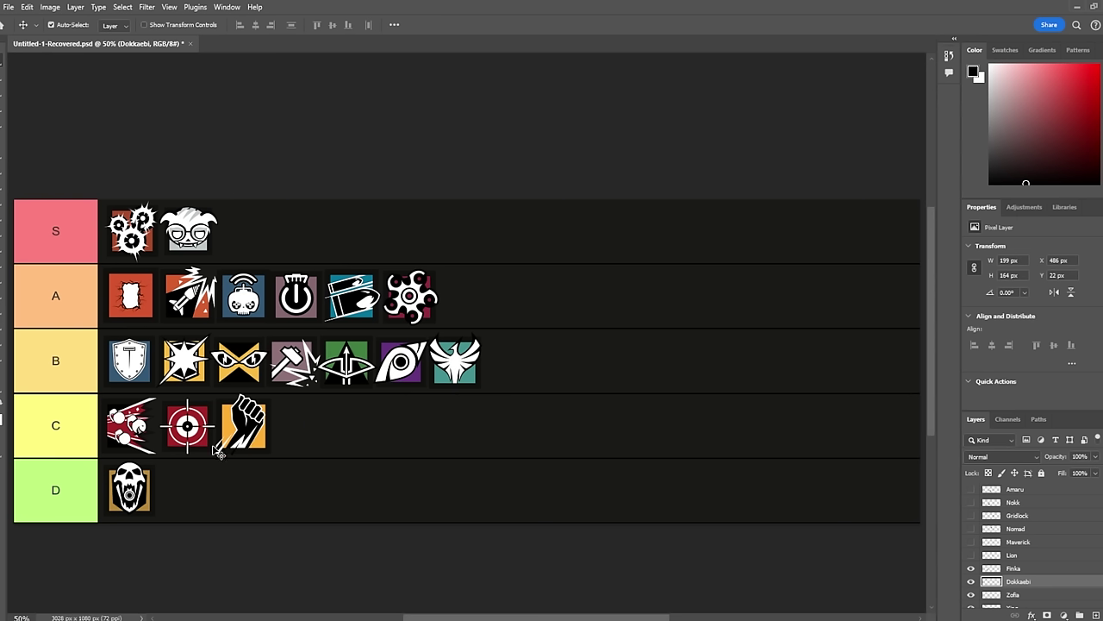
Step: Reveal the Lion icon layer in the B tier and the Maverick icon layer in the C tier
click(970, 555)
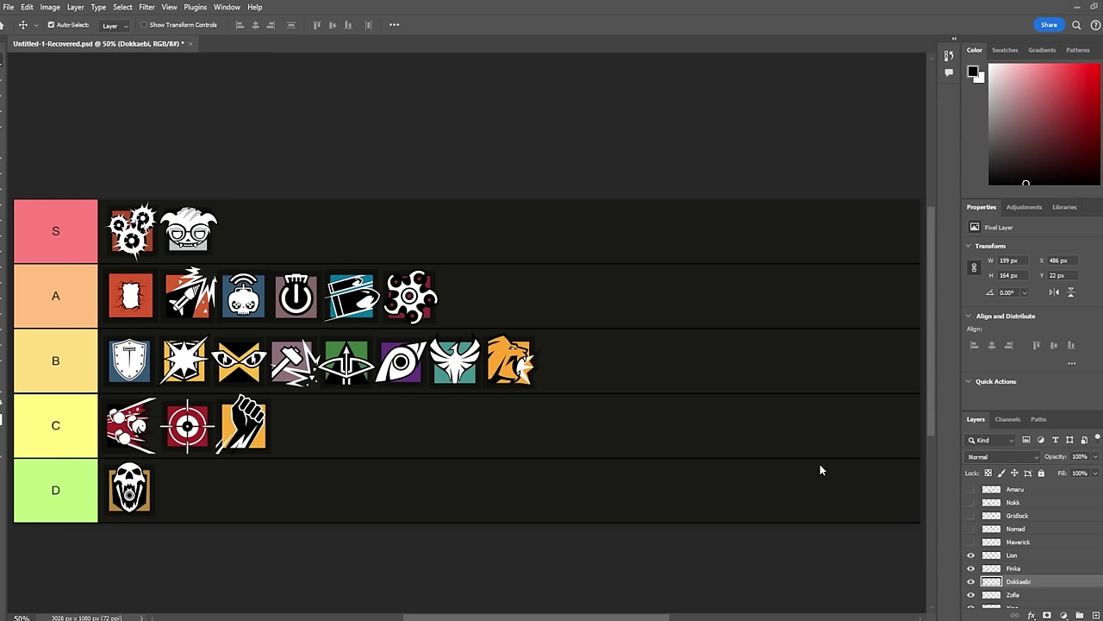
click(1026, 555)
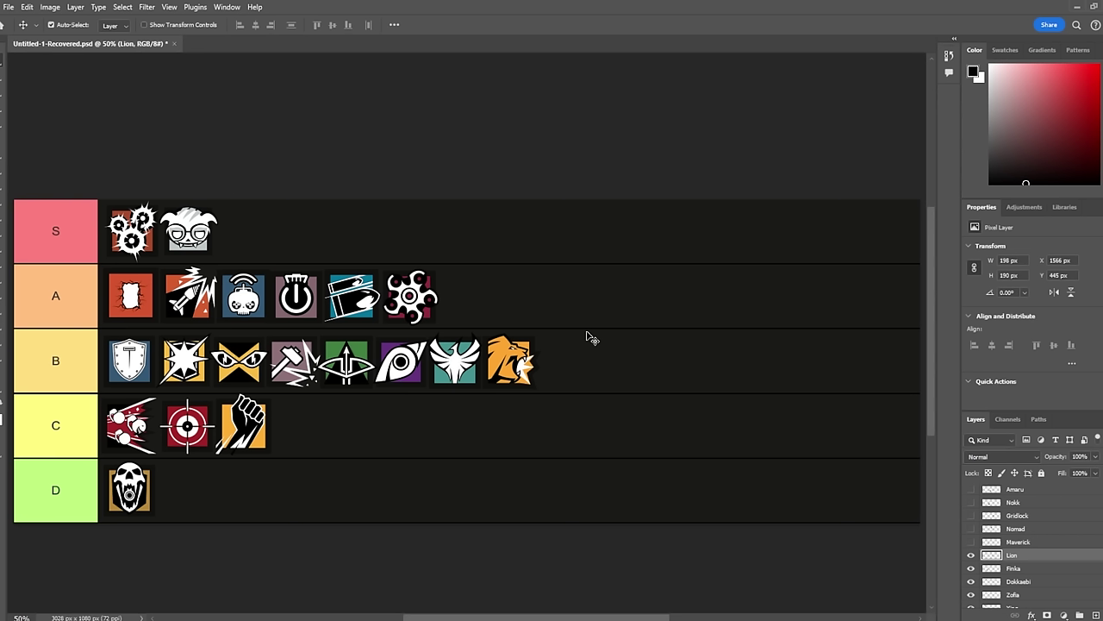
click(972, 541)
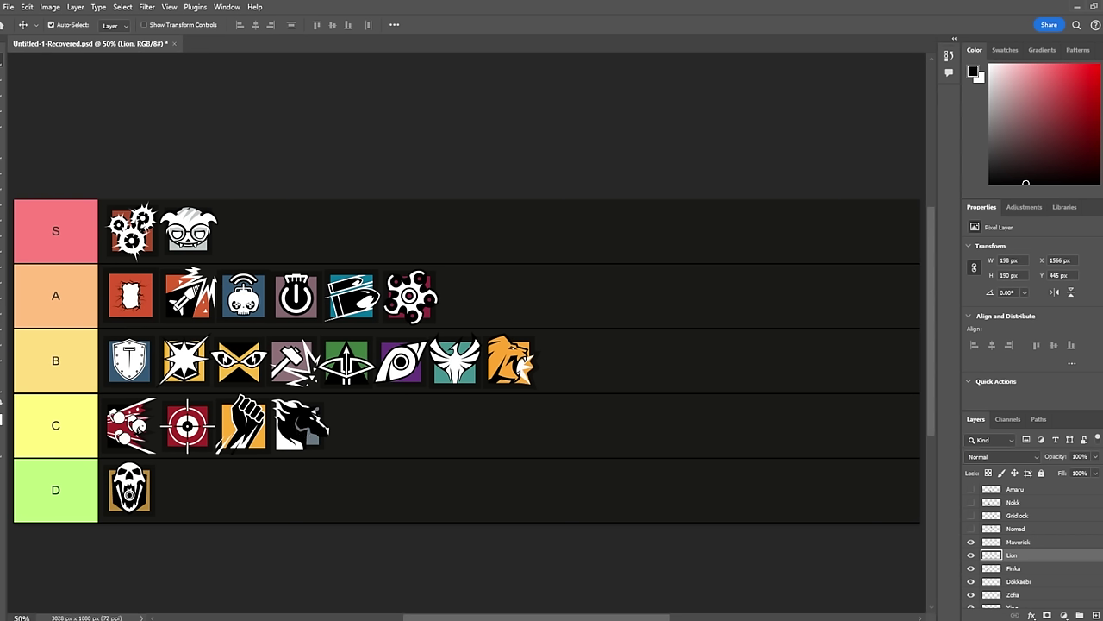
Step: Reveal the Nomad icon layer in the A tier and the Gridlock icon layer in the B tier
click(971, 528)
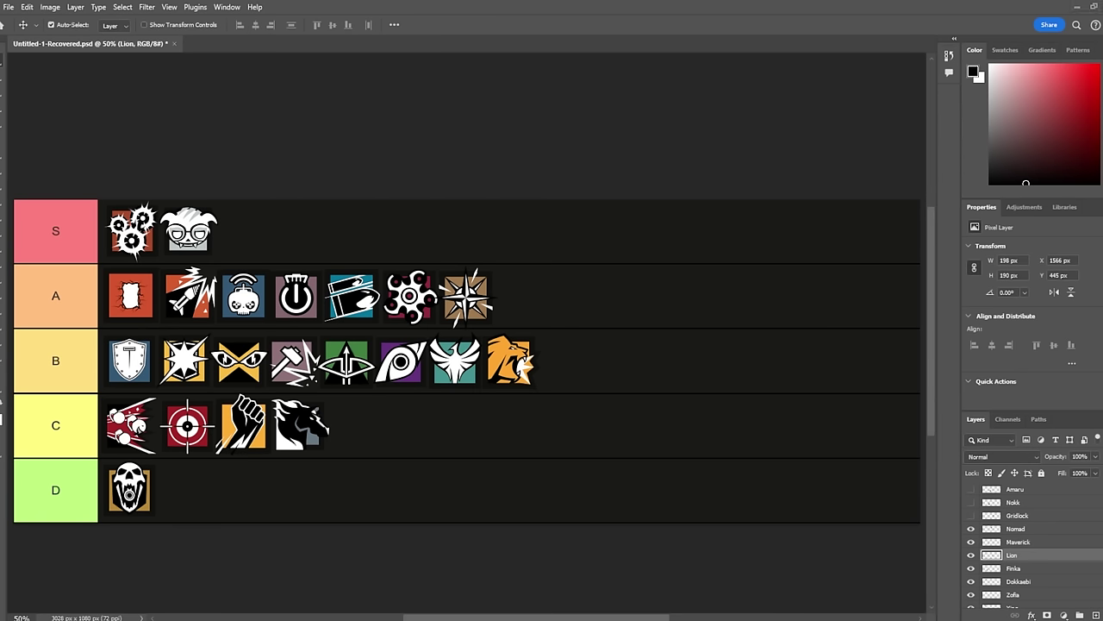
click(1017, 515)
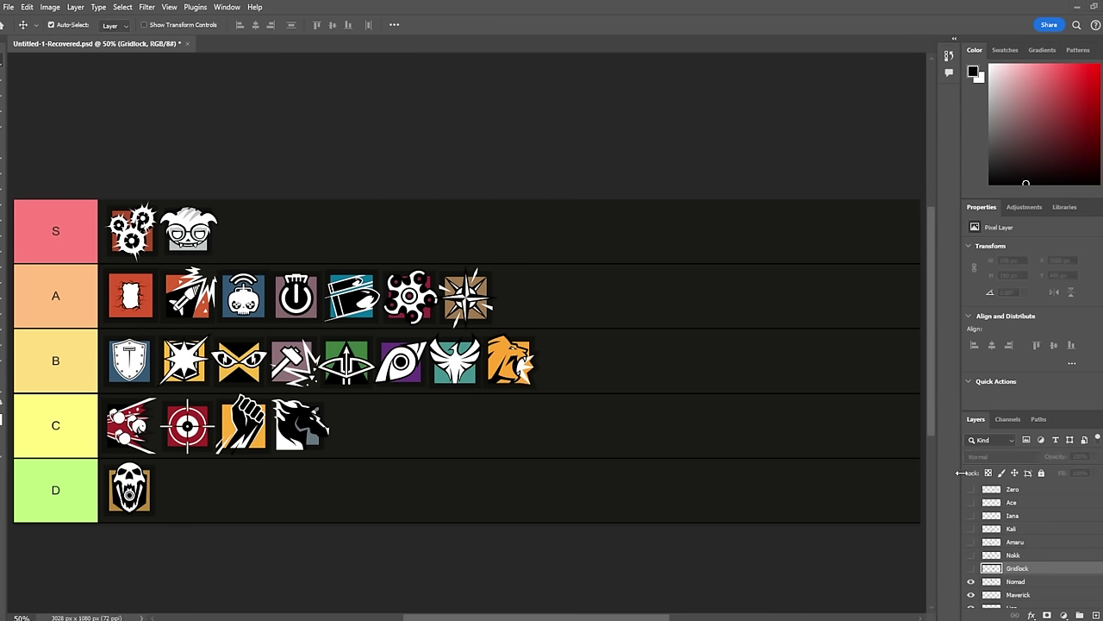
click(971, 568)
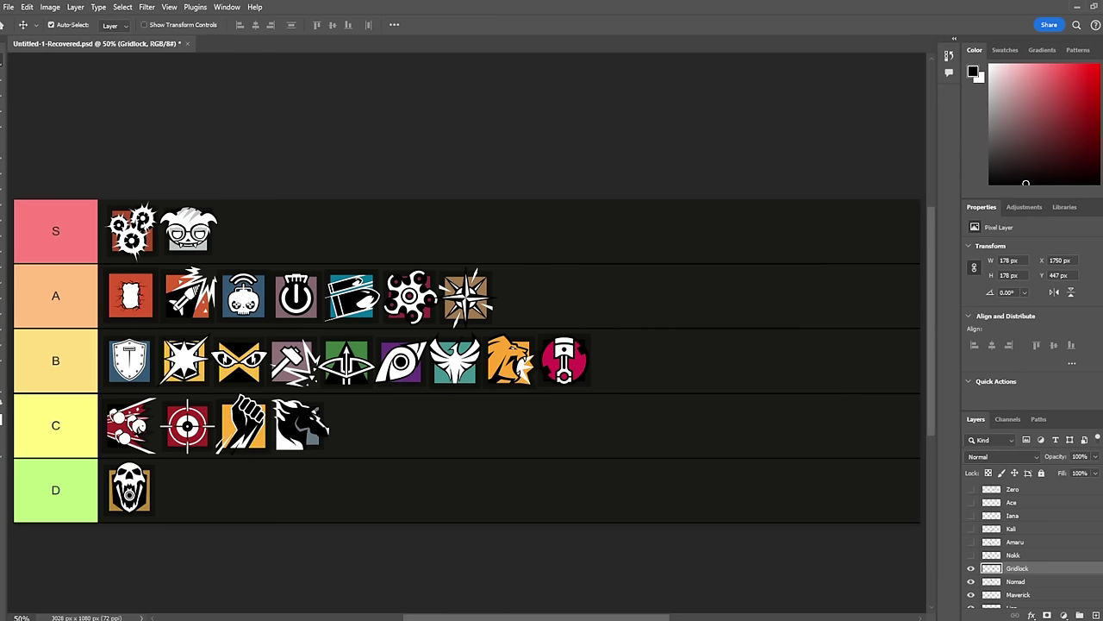
Step: Reveal the Nokk and Amaru icon layers in the C tier
key(alt+bracketright)
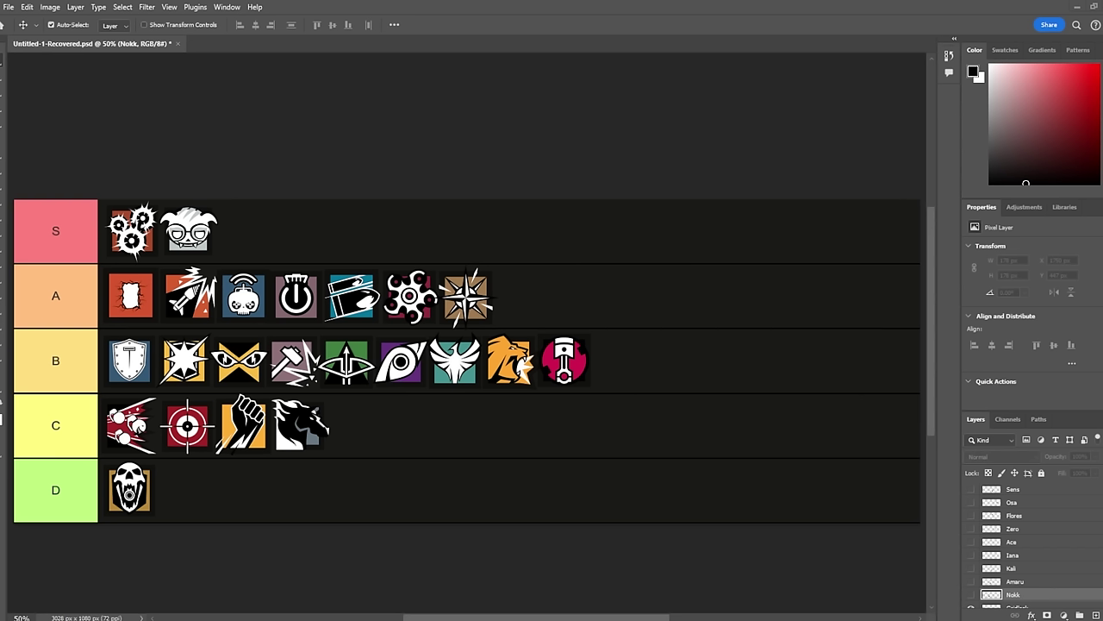
click(971, 595)
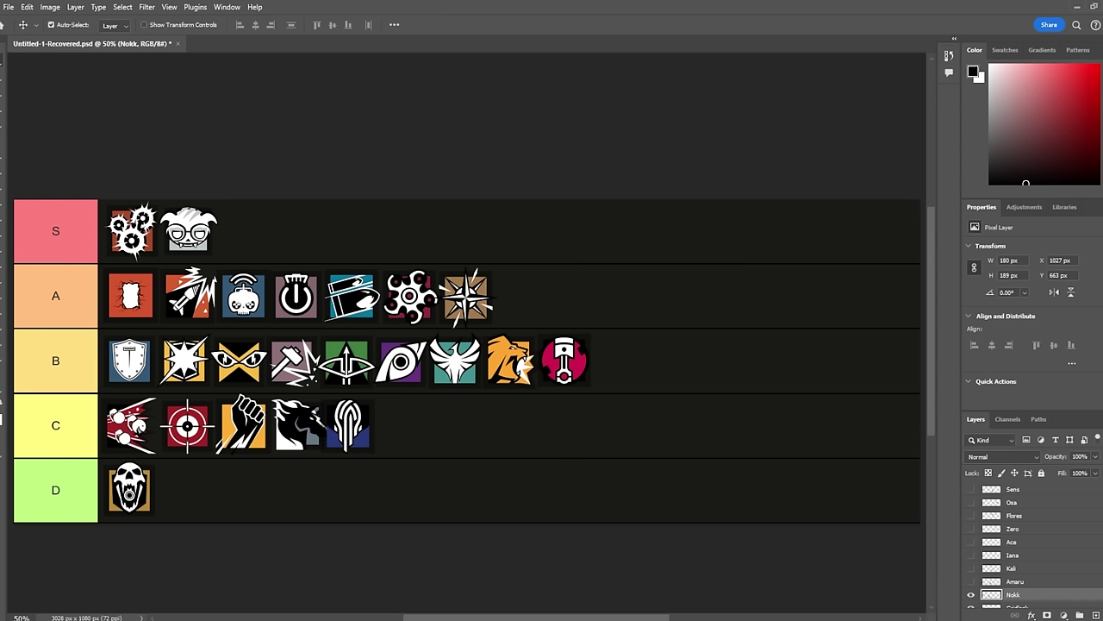
scroll(1026, 543, down, 1)
click(1013, 528)
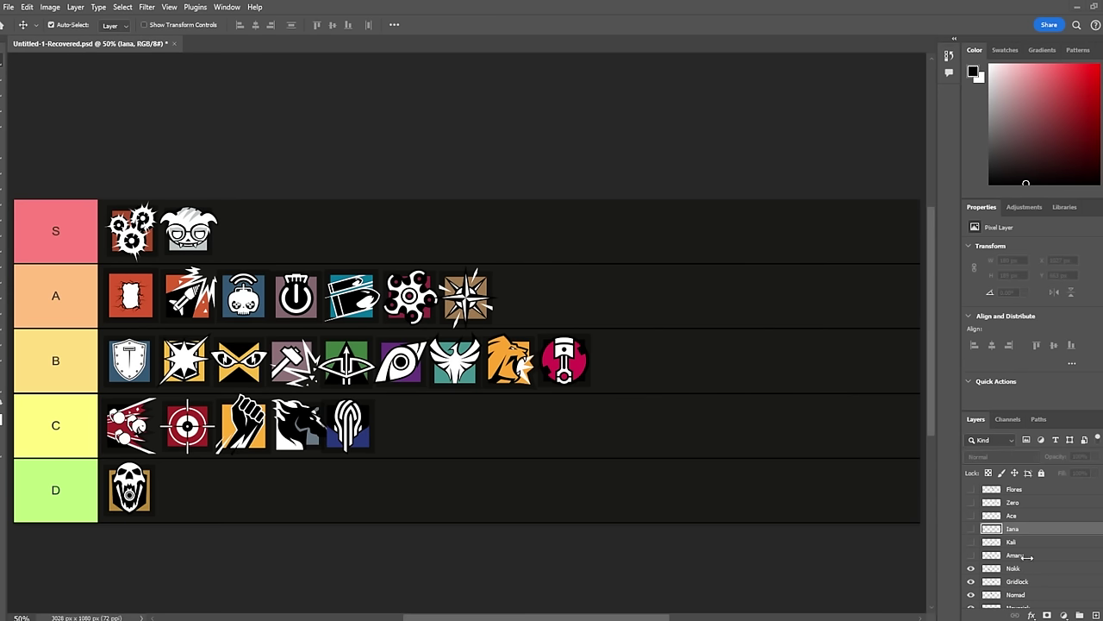
click(971, 555)
click(403, 433)
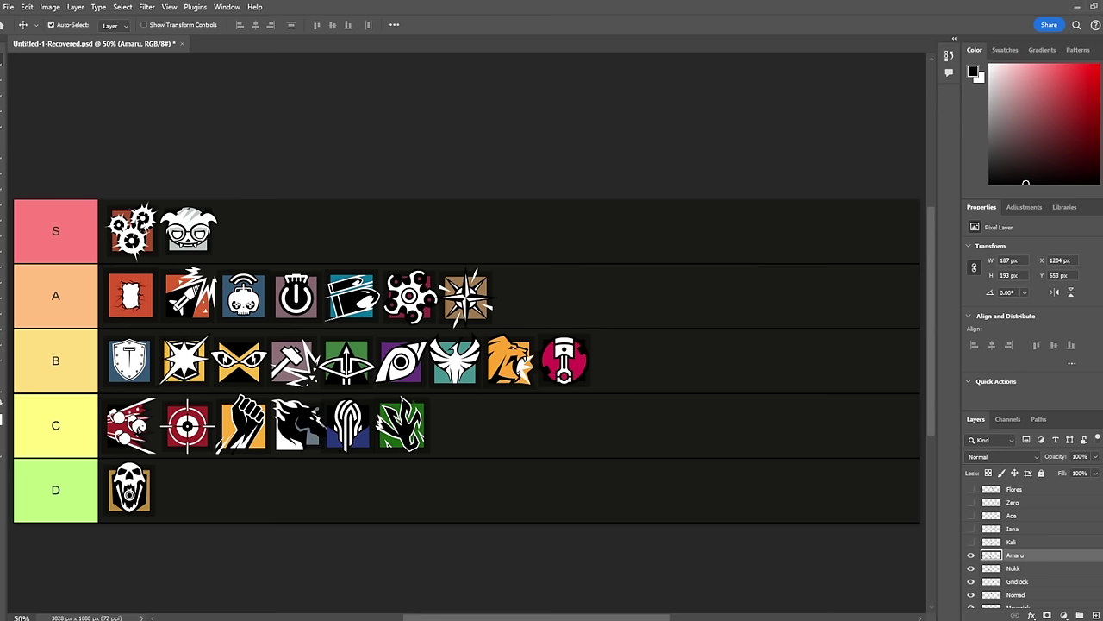
Step: Reveal the Kali icon layer in the C tier and nudge it to about X 1399 px, Y 665 px
key(alt+bracketright)
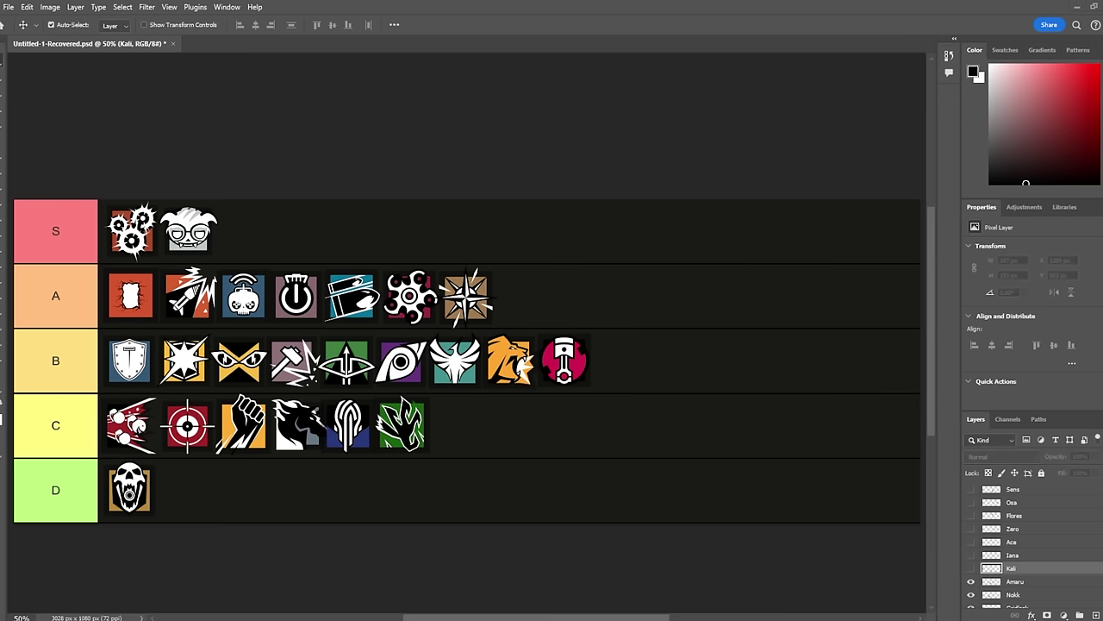
click(971, 568)
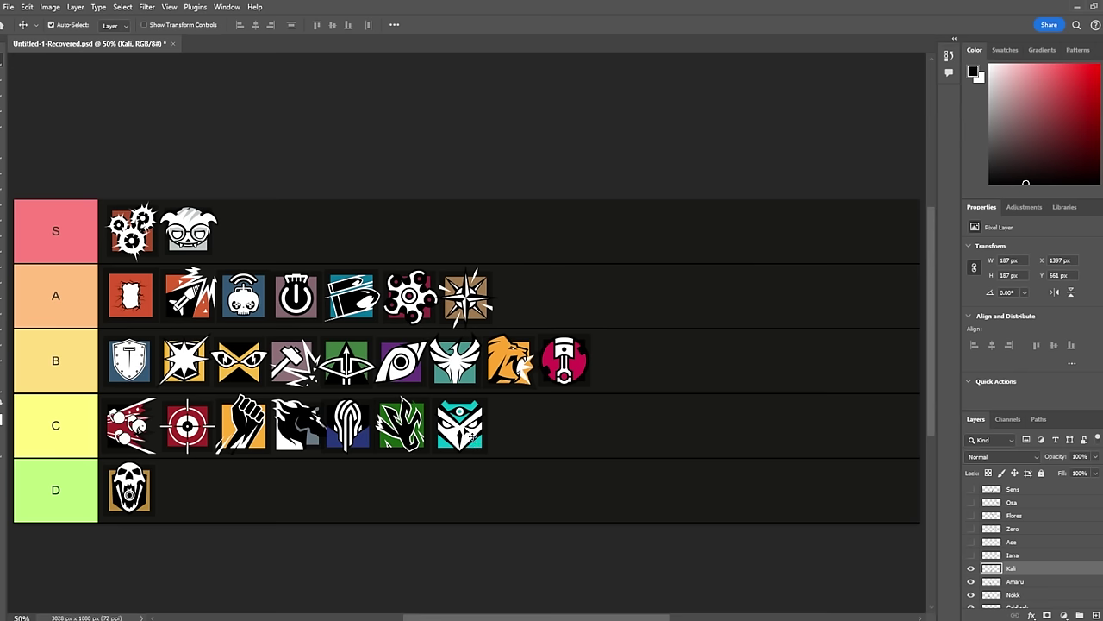
mouse_move(465, 438)
mouse_down()
mouse_move(536, 285)
mouse_move(464, 435)
mouse_up()
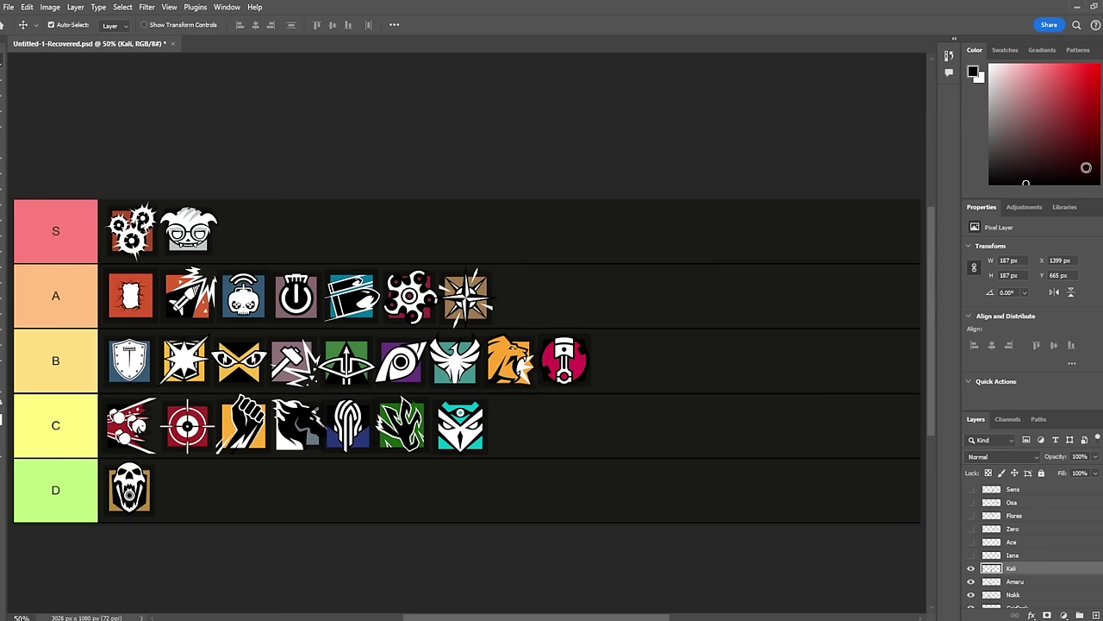
Step: Reveal the Iana and Zero icon layers in the B tier and Ace in the S tier, nudging Zero to about X 2105 px, Y 454 px
click(1012, 555)
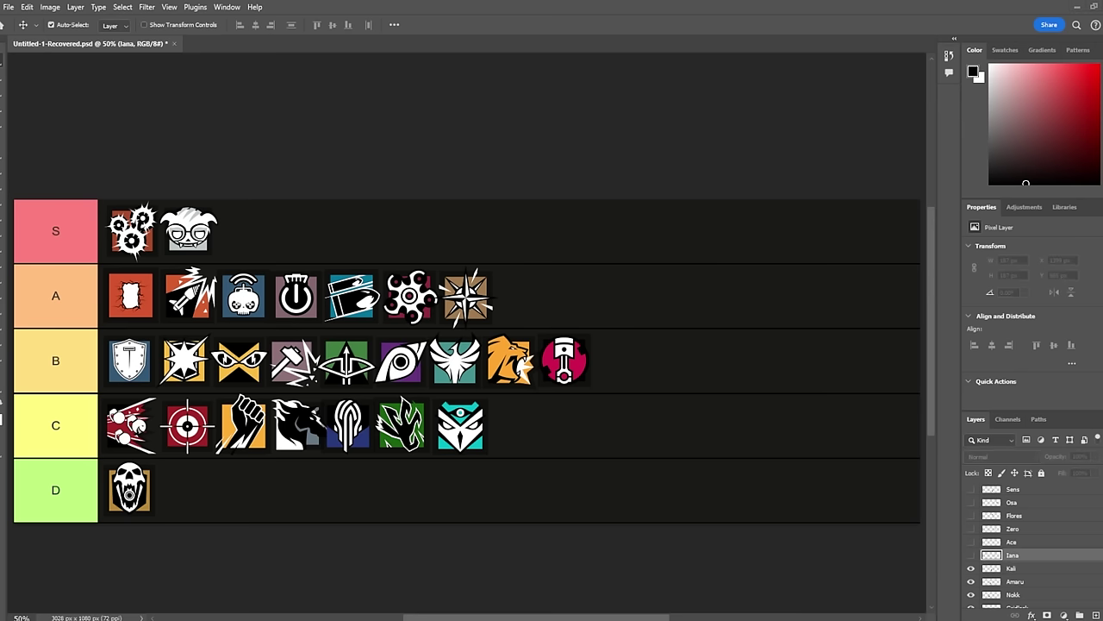
click(972, 558)
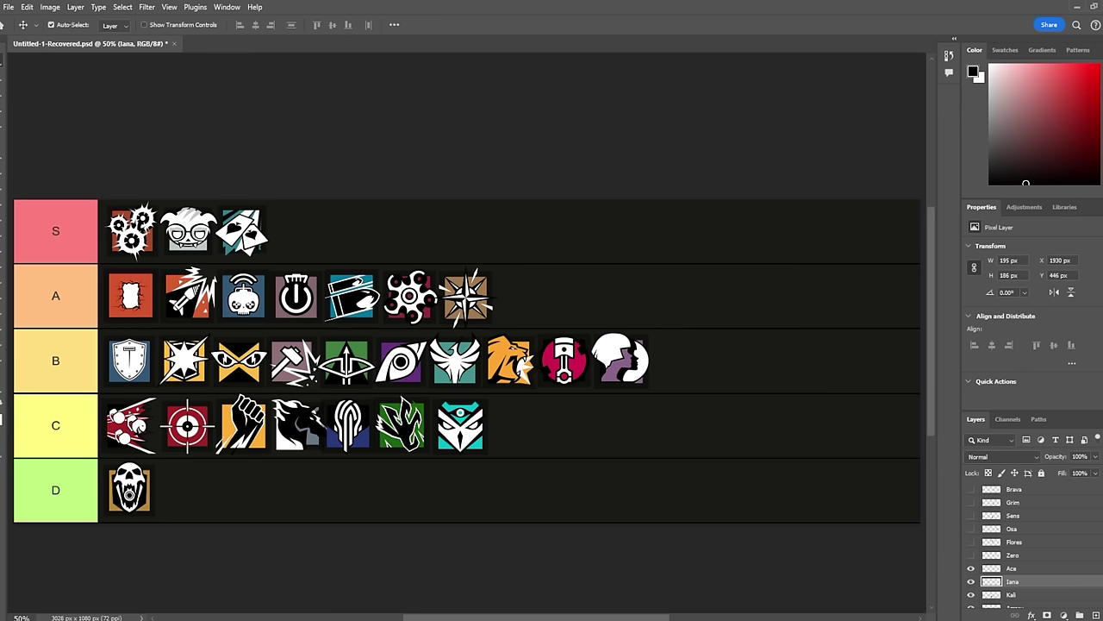
click(1013, 555)
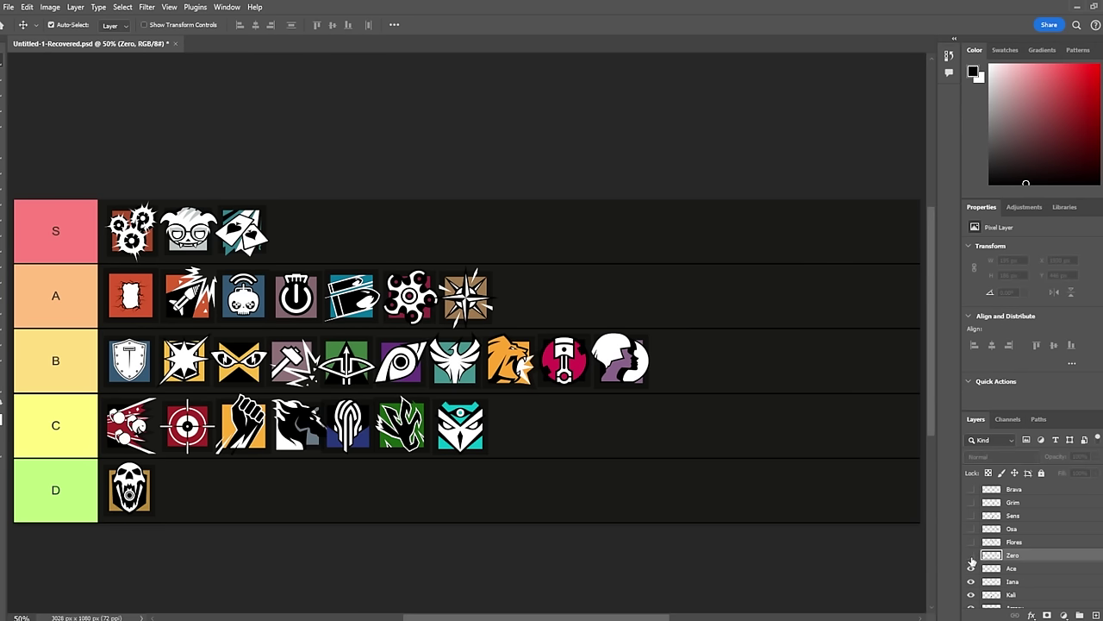
click(972, 557)
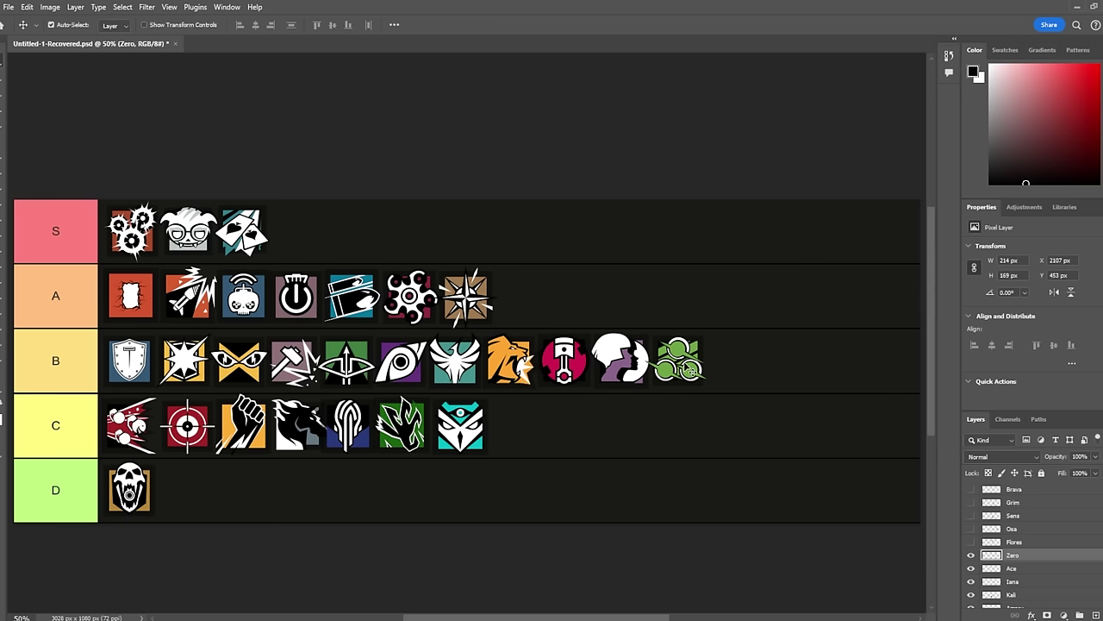
mouse_move(681, 369)
mouse_down()
mouse_move(516, 431)
mouse_move(668, 397)
mouse_move(688, 361)
mouse_move(683, 372)
mouse_up()
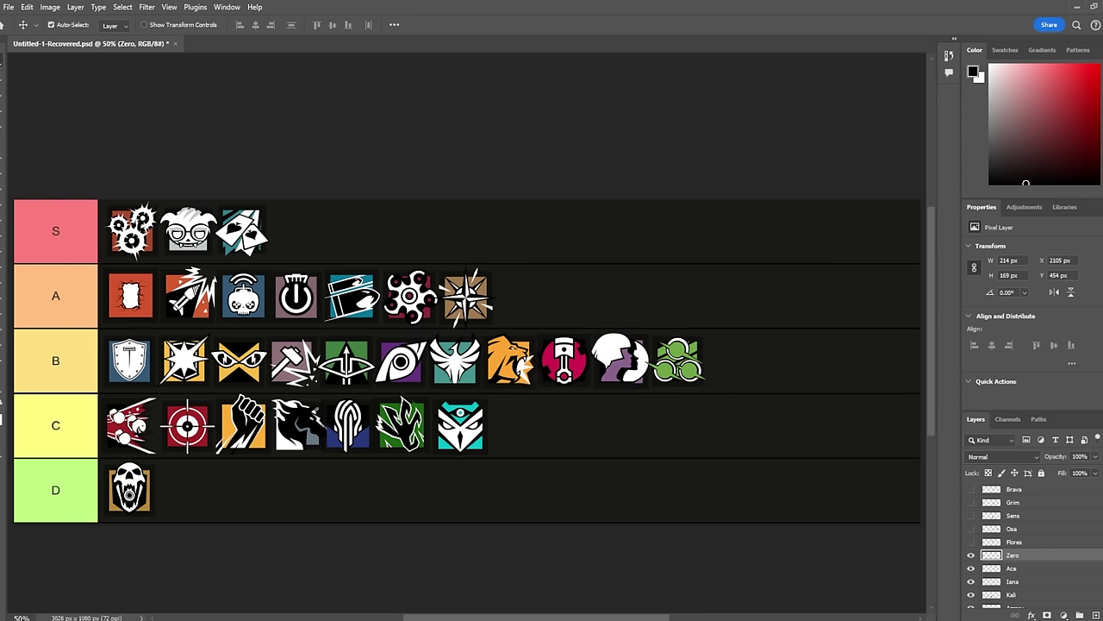
Step: Reveal the Flores icon layer in the A tier and the Osa icon layer in the B tier
scroll(1025, 543, up, 2)
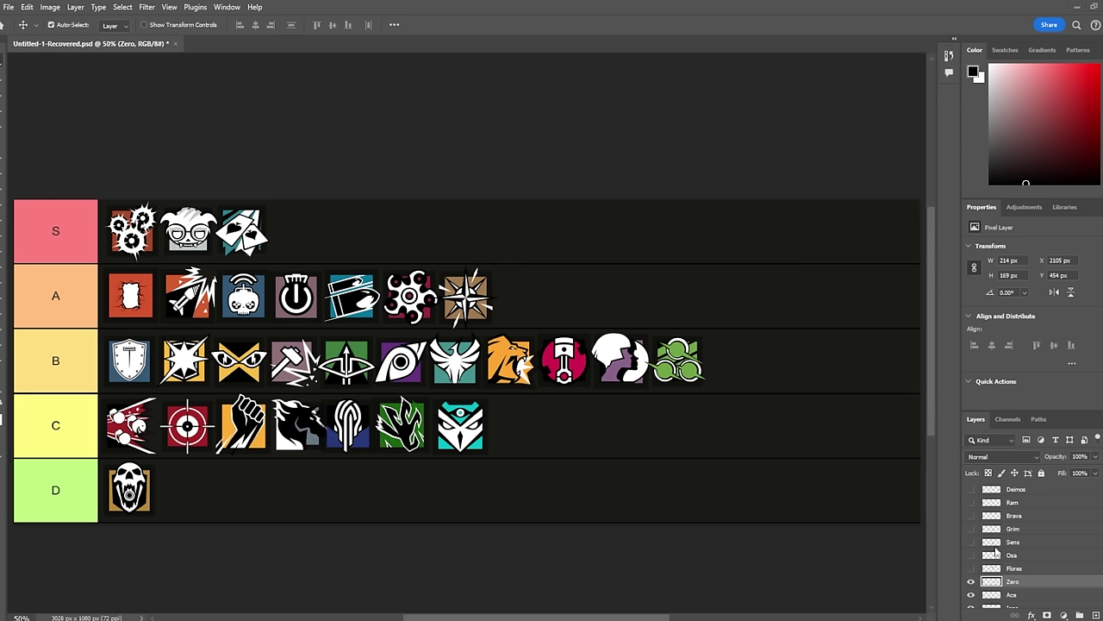
click(970, 570)
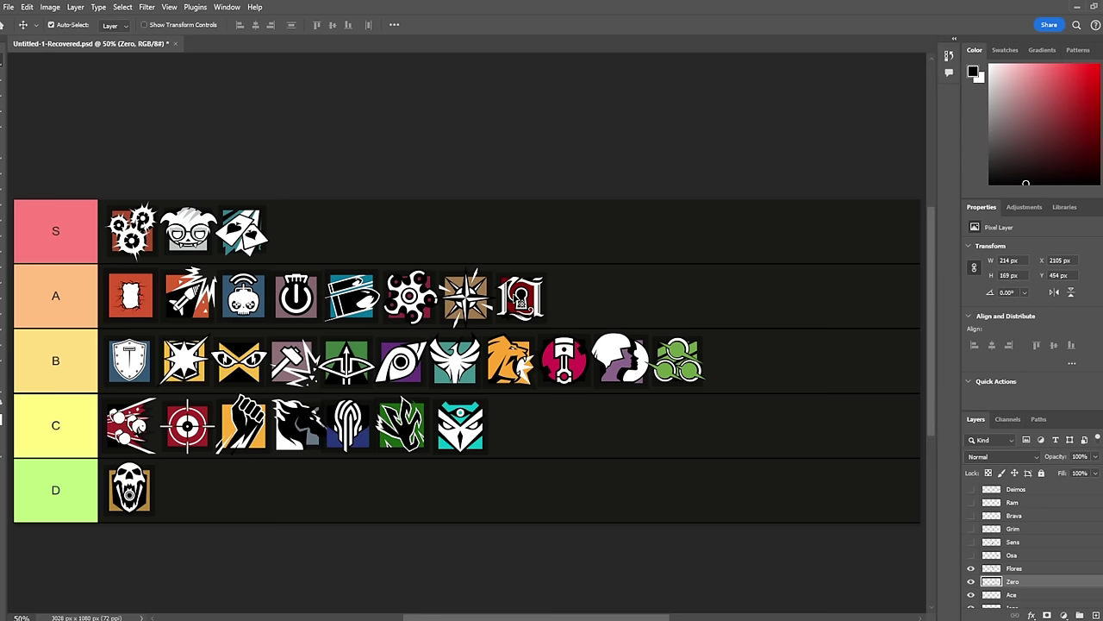
click(1039, 556)
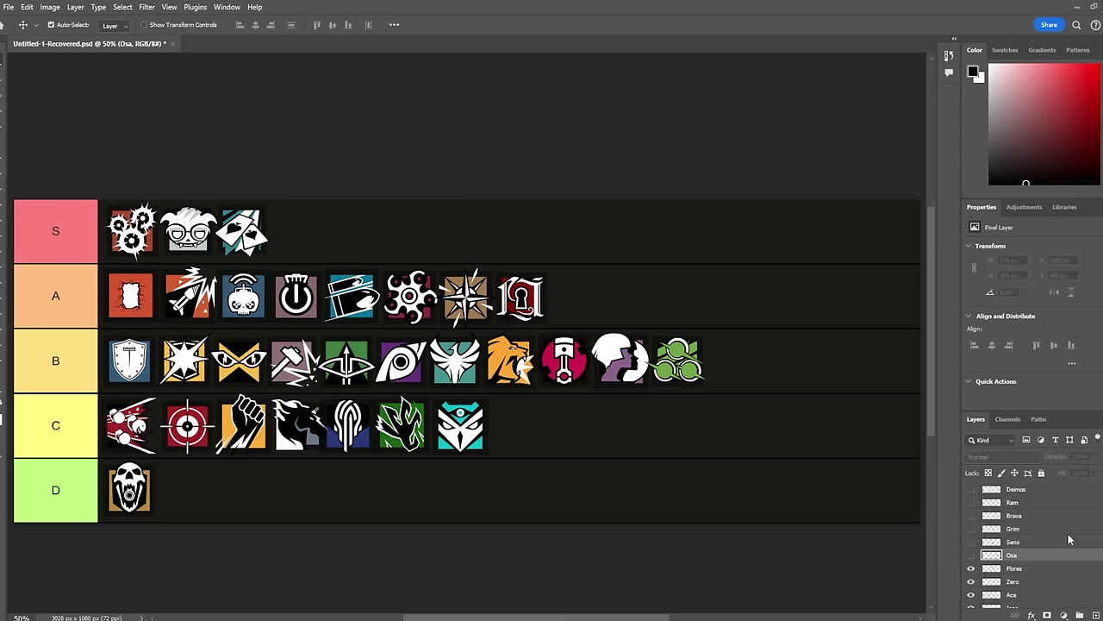
click(972, 555)
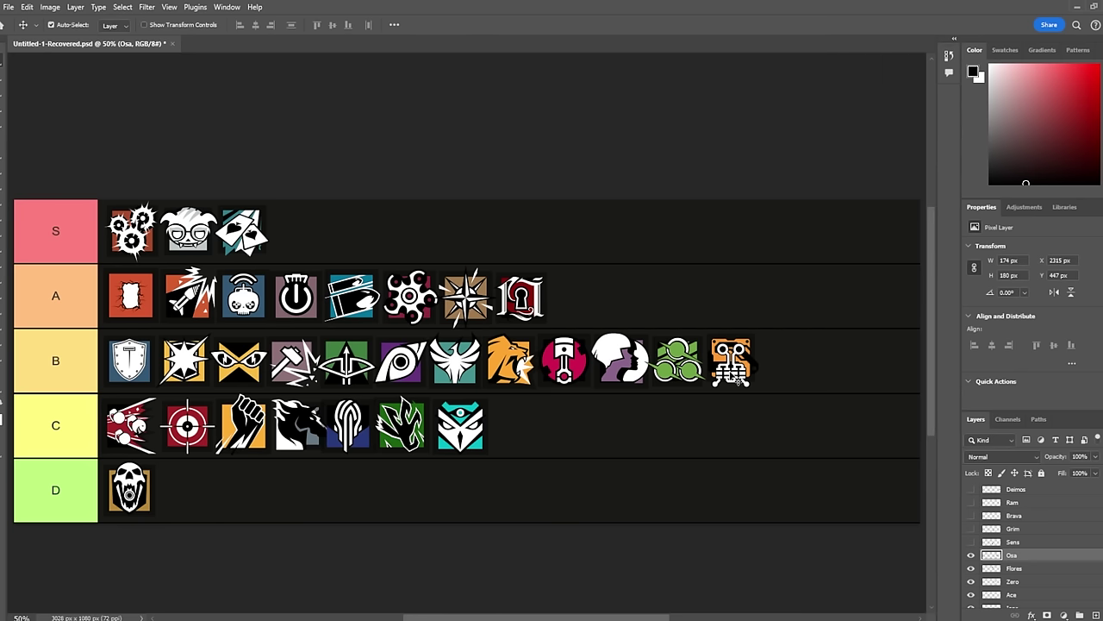
Step: Reveal the Sens and Grim icon layers in the C tier
click(1013, 541)
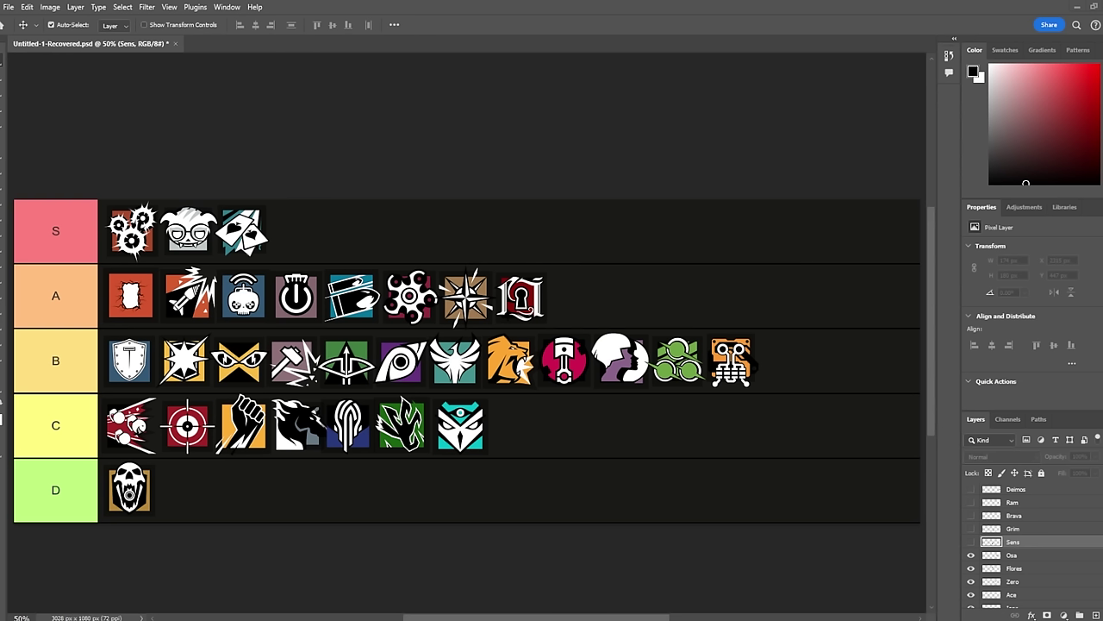
click(972, 541)
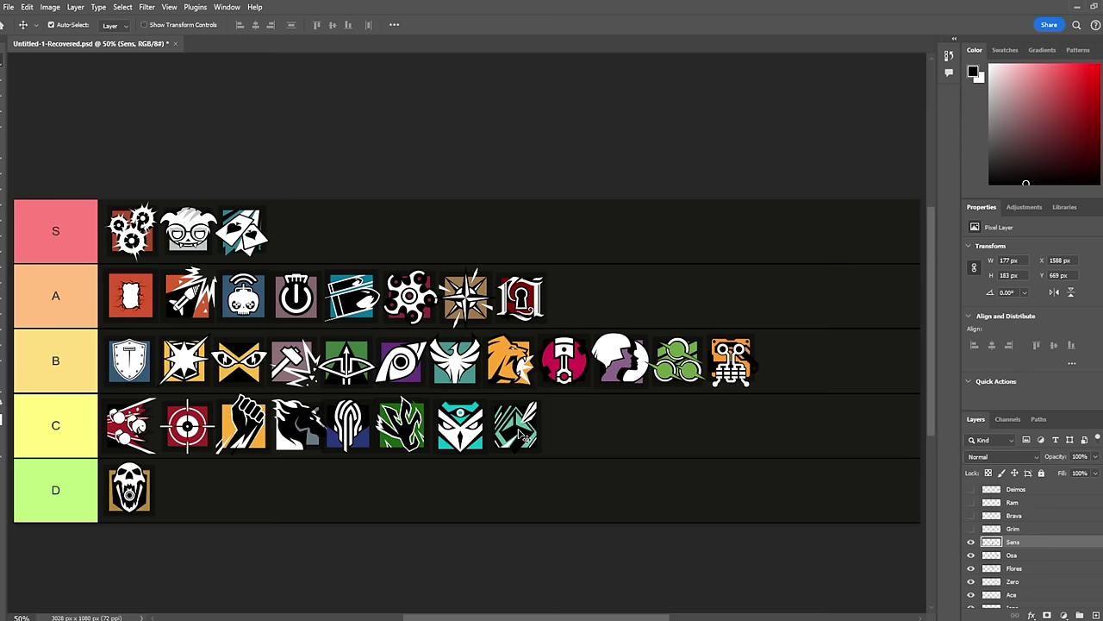
click(1017, 529)
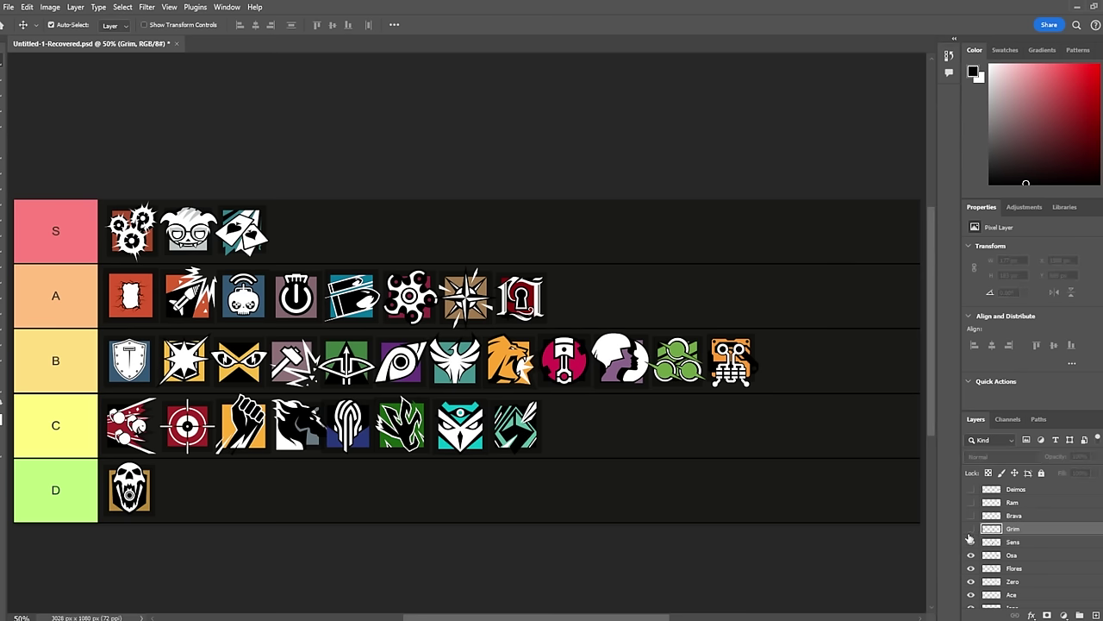
click(971, 528)
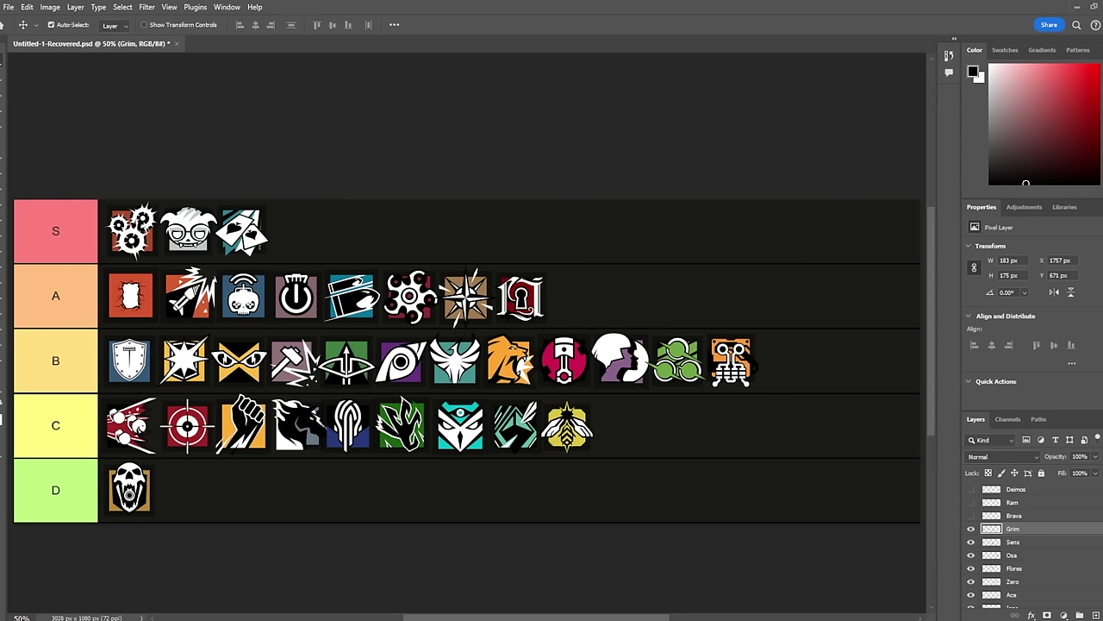
Step: Reveal the Brava and Ram icon layers in the B tier
click(971, 514)
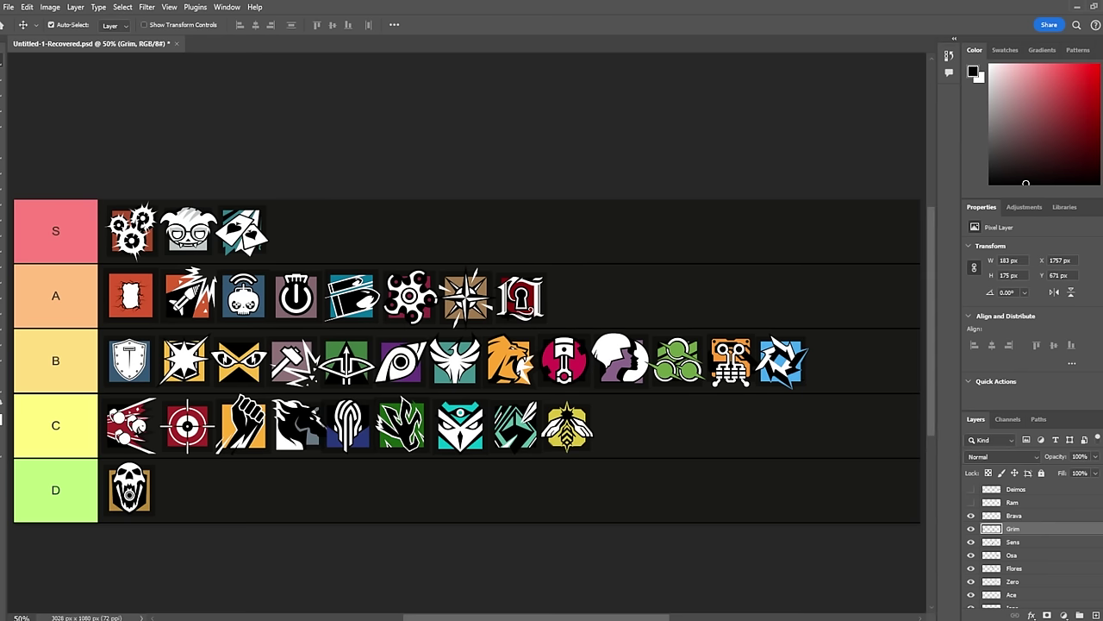
click(1013, 502)
click(970, 503)
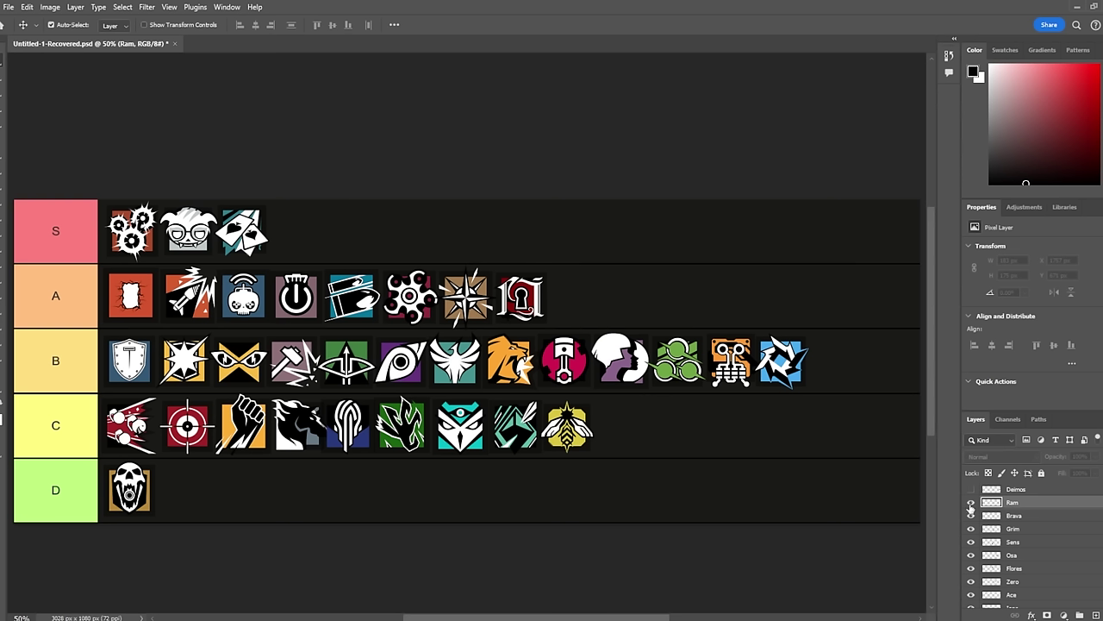
click(971, 504)
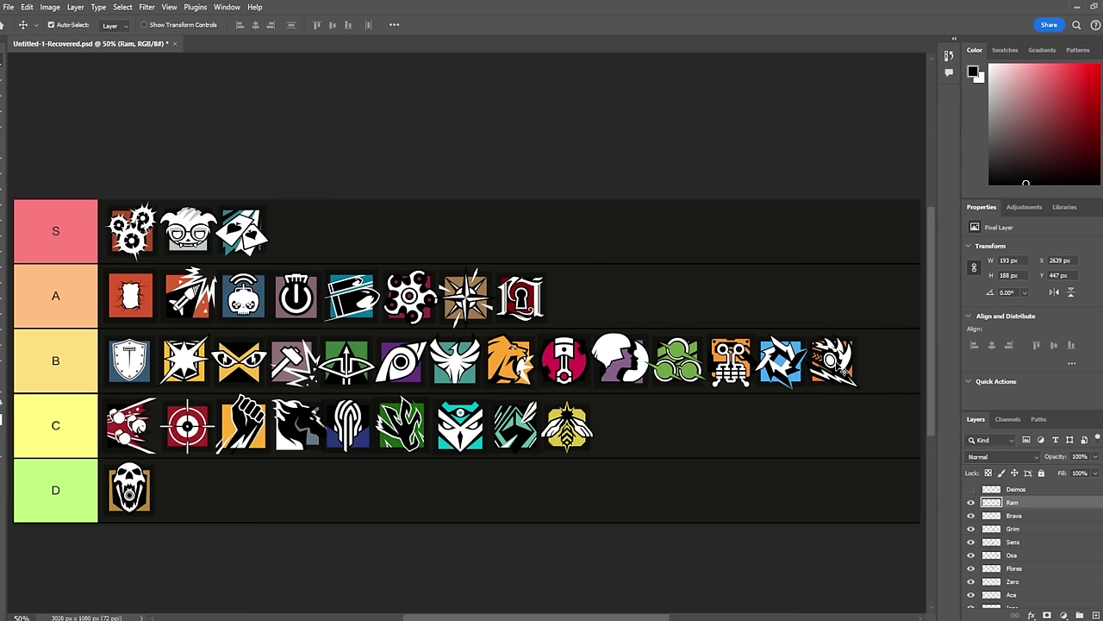
Step: Reposition the Ram icon beside Brava in the B tier, at about X 2655 px, Y 453 px
mouse_move(841, 369)
mouse_down()
mouse_move(436, 237)
mouse_move(310, 245)
mouse_move(819, 323)
mouse_move(835, 379)
mouse_up()
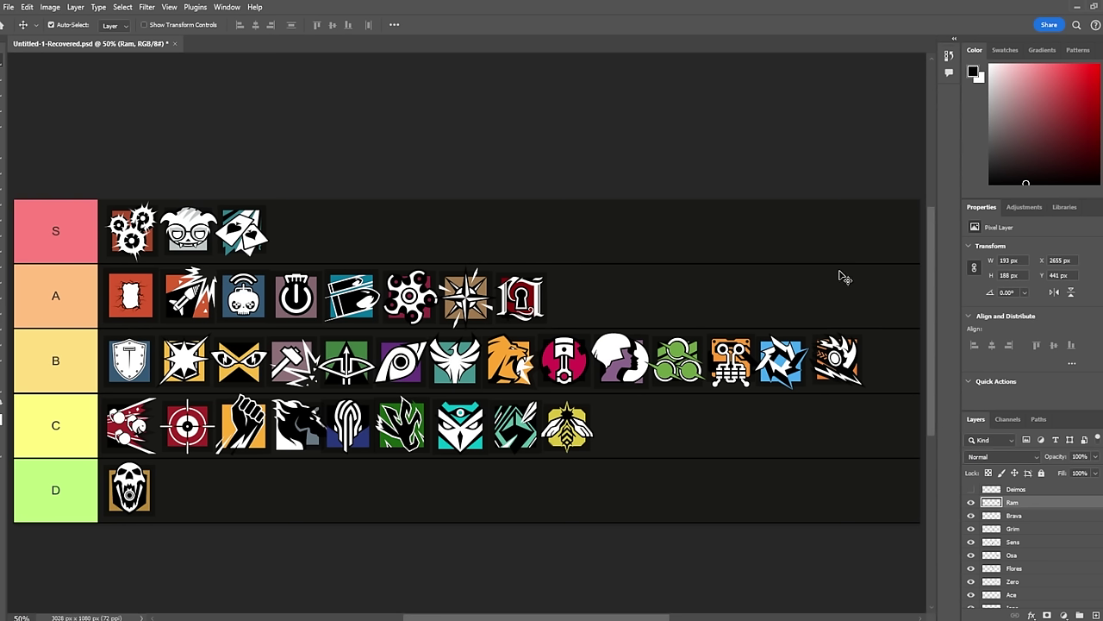
key(shift+Down)
key(Down)
key(Down)
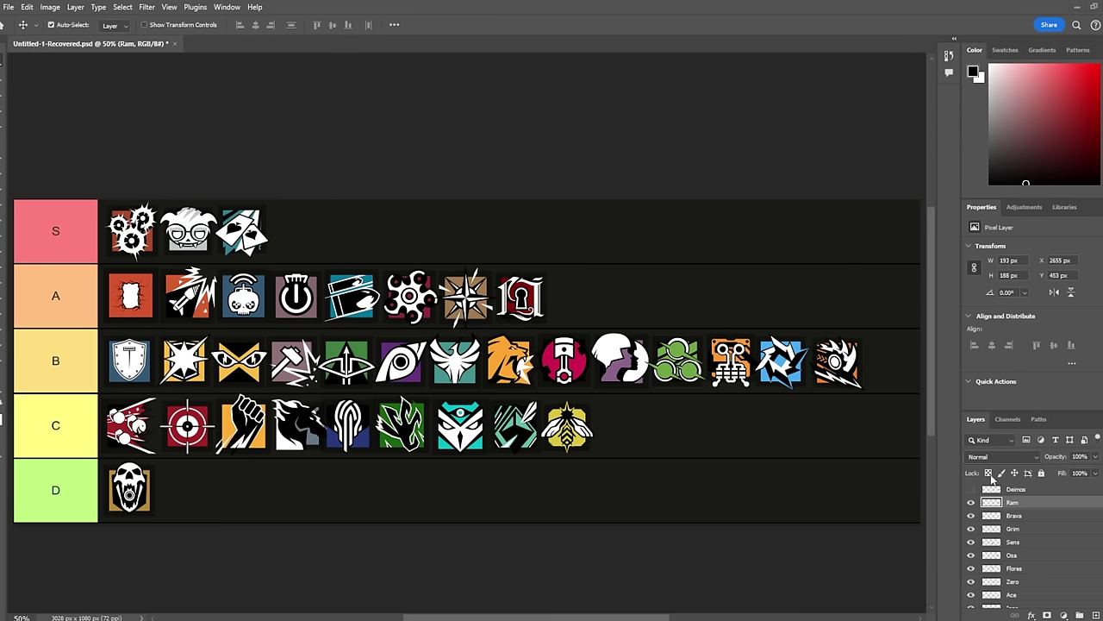
Step: Reveal the Deimos icon layer in the B tier and align it beside Ram at about X 2847 px, Y 450 px
click(971, 489)
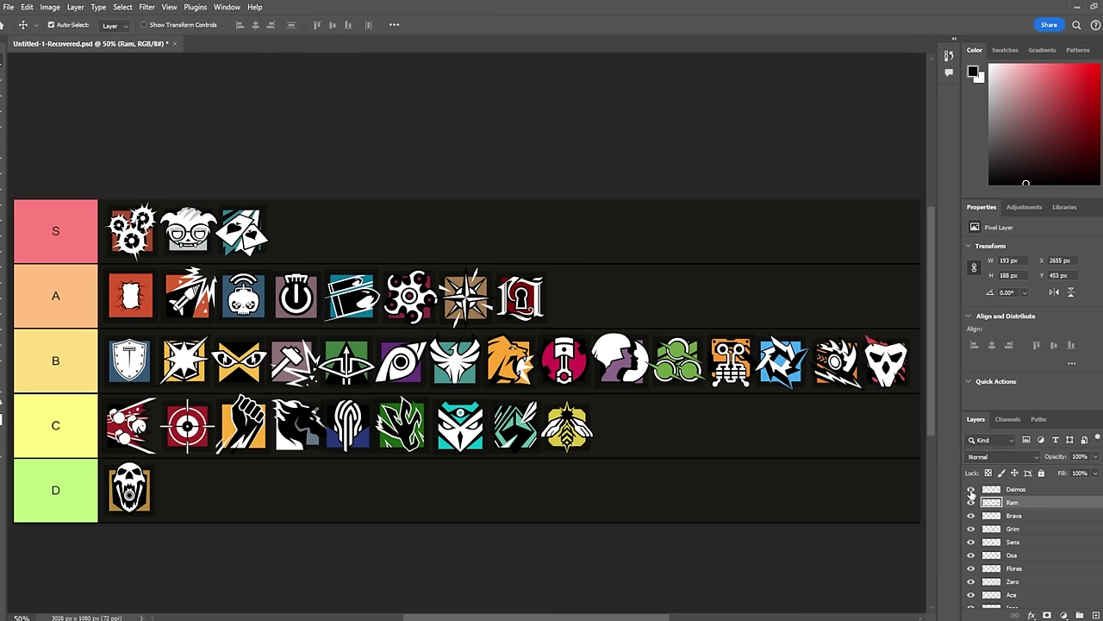
mouse_move(629, 617)
mouse_down()
mouse_move(684, 615)
mouse_move(646, 617)
mouse_up()
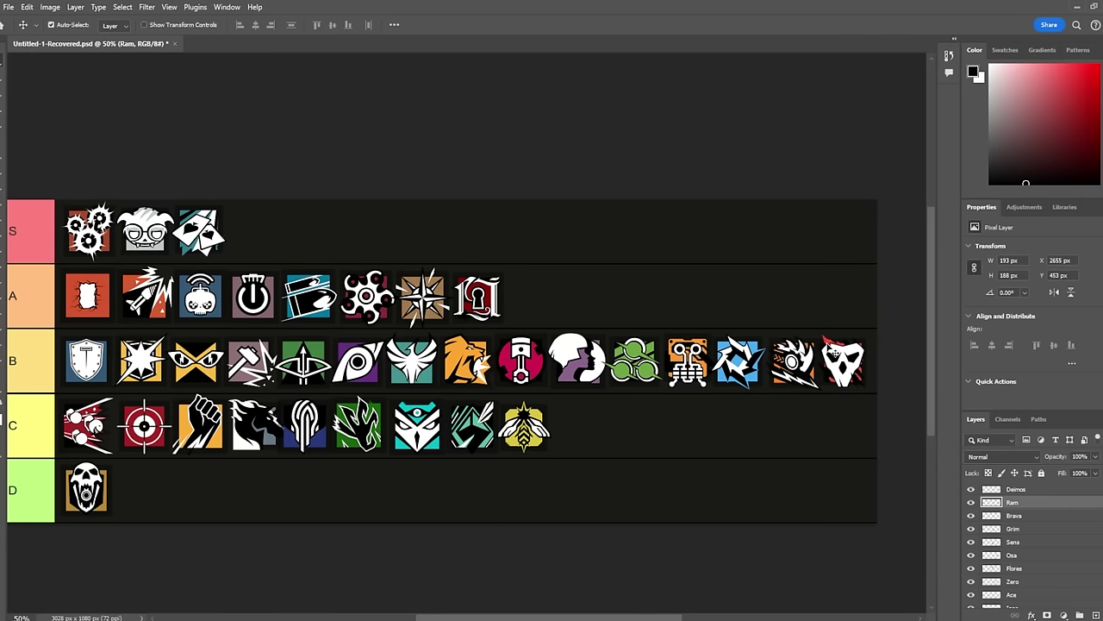
scroll(822, 460, down, 1)
scroll(831, 439, up, 1)
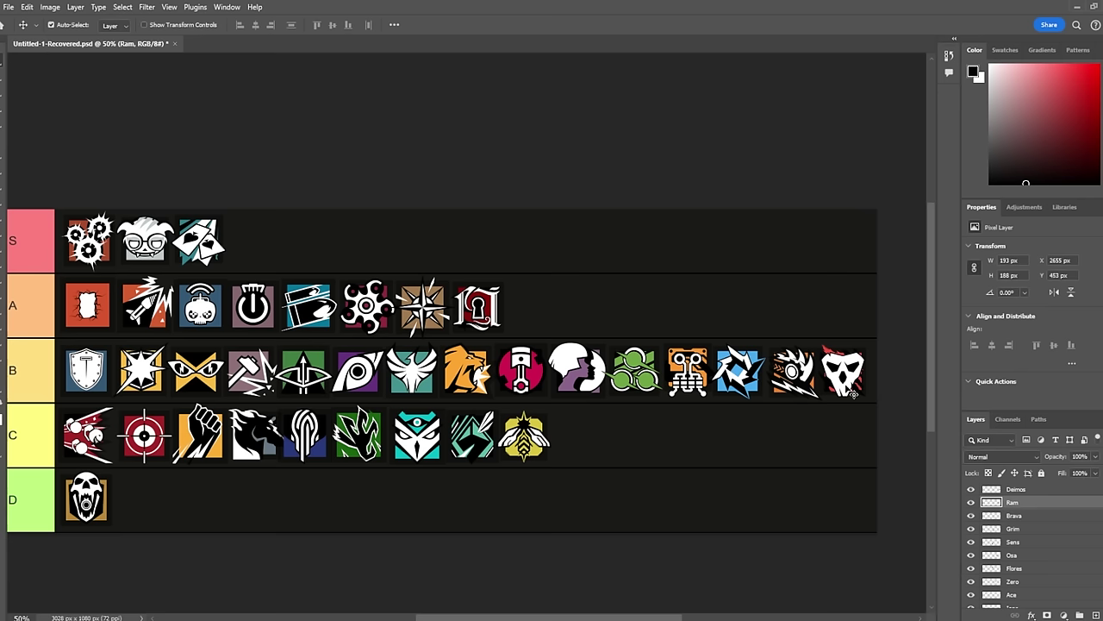
drag(851, 393, 812, 386)
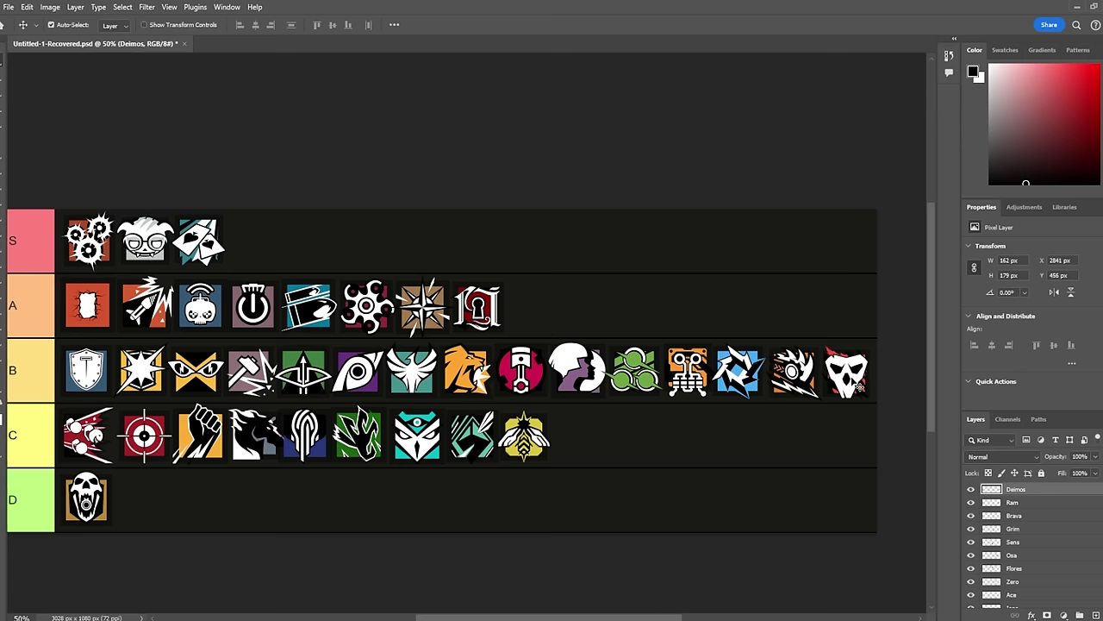
mouse_move(859, 386)
mouse_down()
mouse_move(383, 250)
mouse_move(382, 234)
mouse_move(861, 386)
mouse_up()
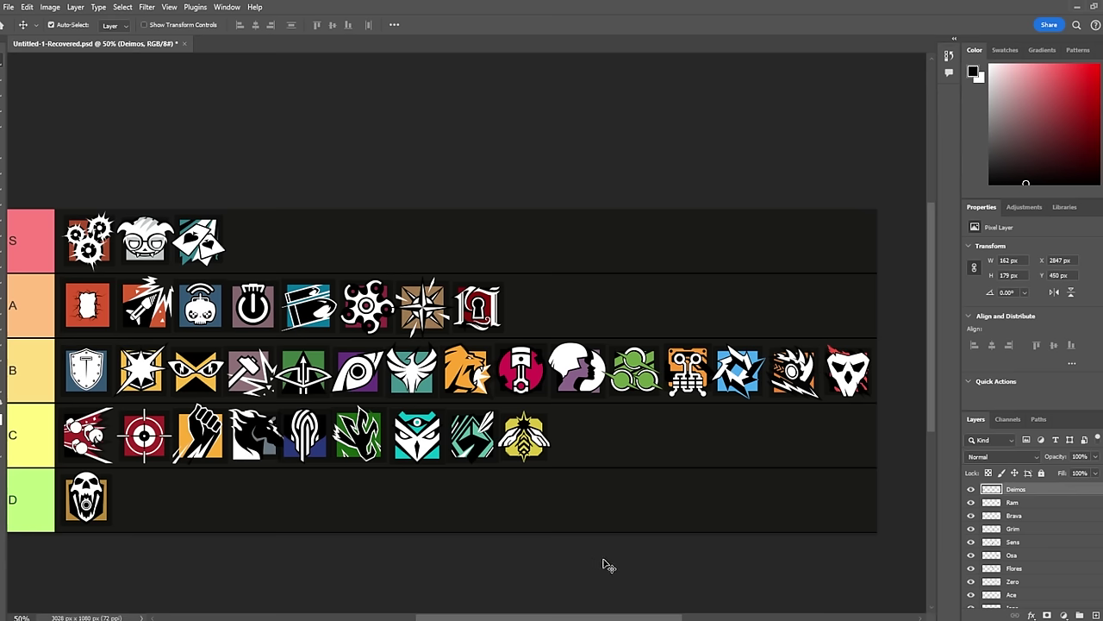
mouse_move(547, 618)
mouse_down()
mouse_move(506, 617)
mouse_move(541, 618)
mouse_up()
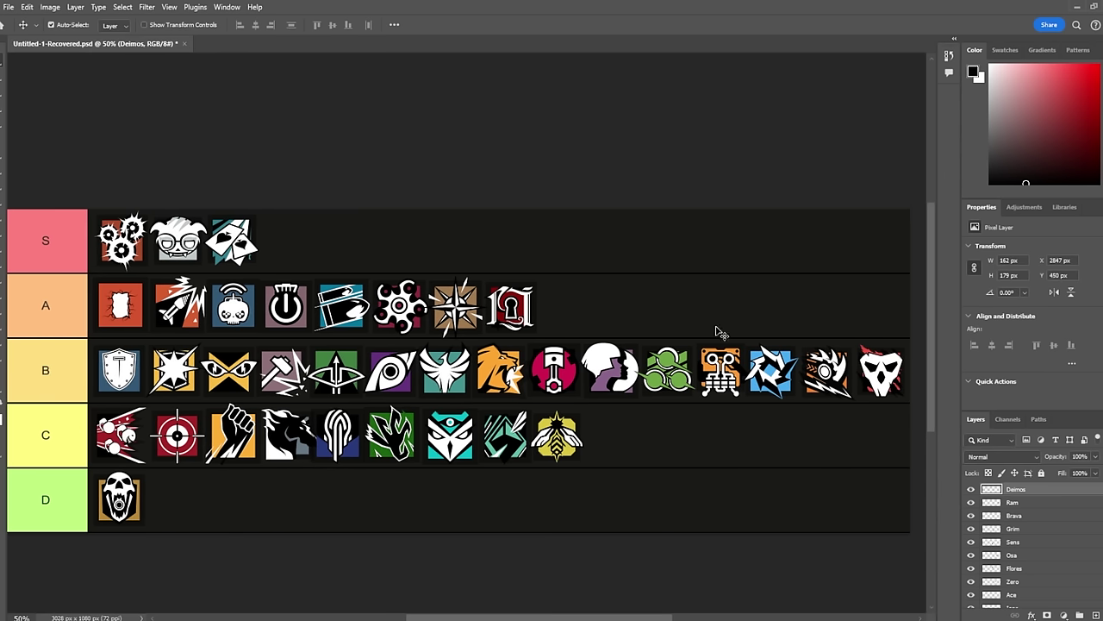